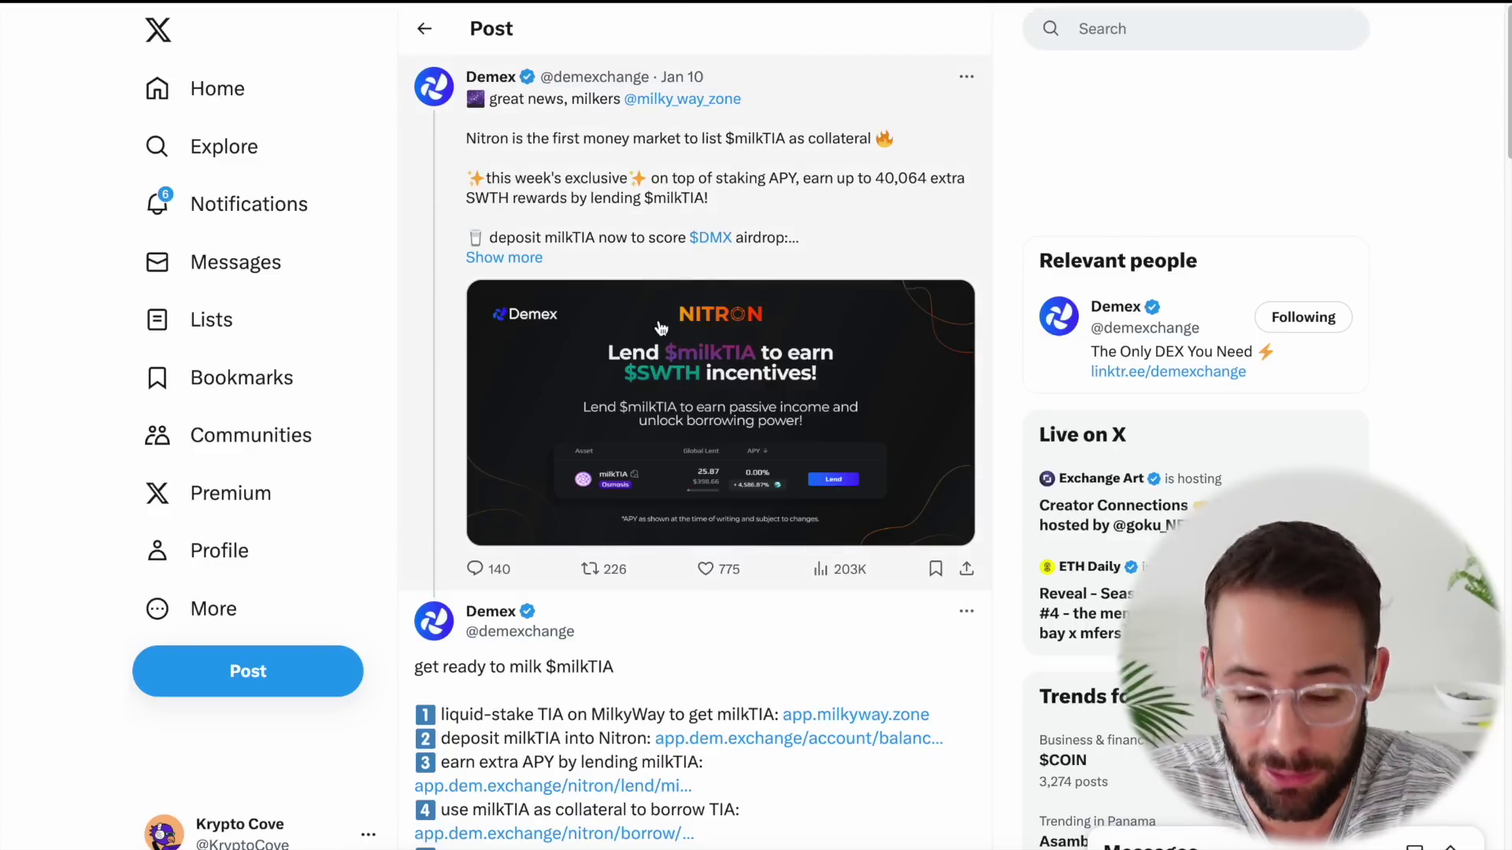
# Review the Demex post about lending milkTIA on X, and connect the Keplr wallet on Demex's milkTIA lending page.
pyautogui.moveTo(486, 80)
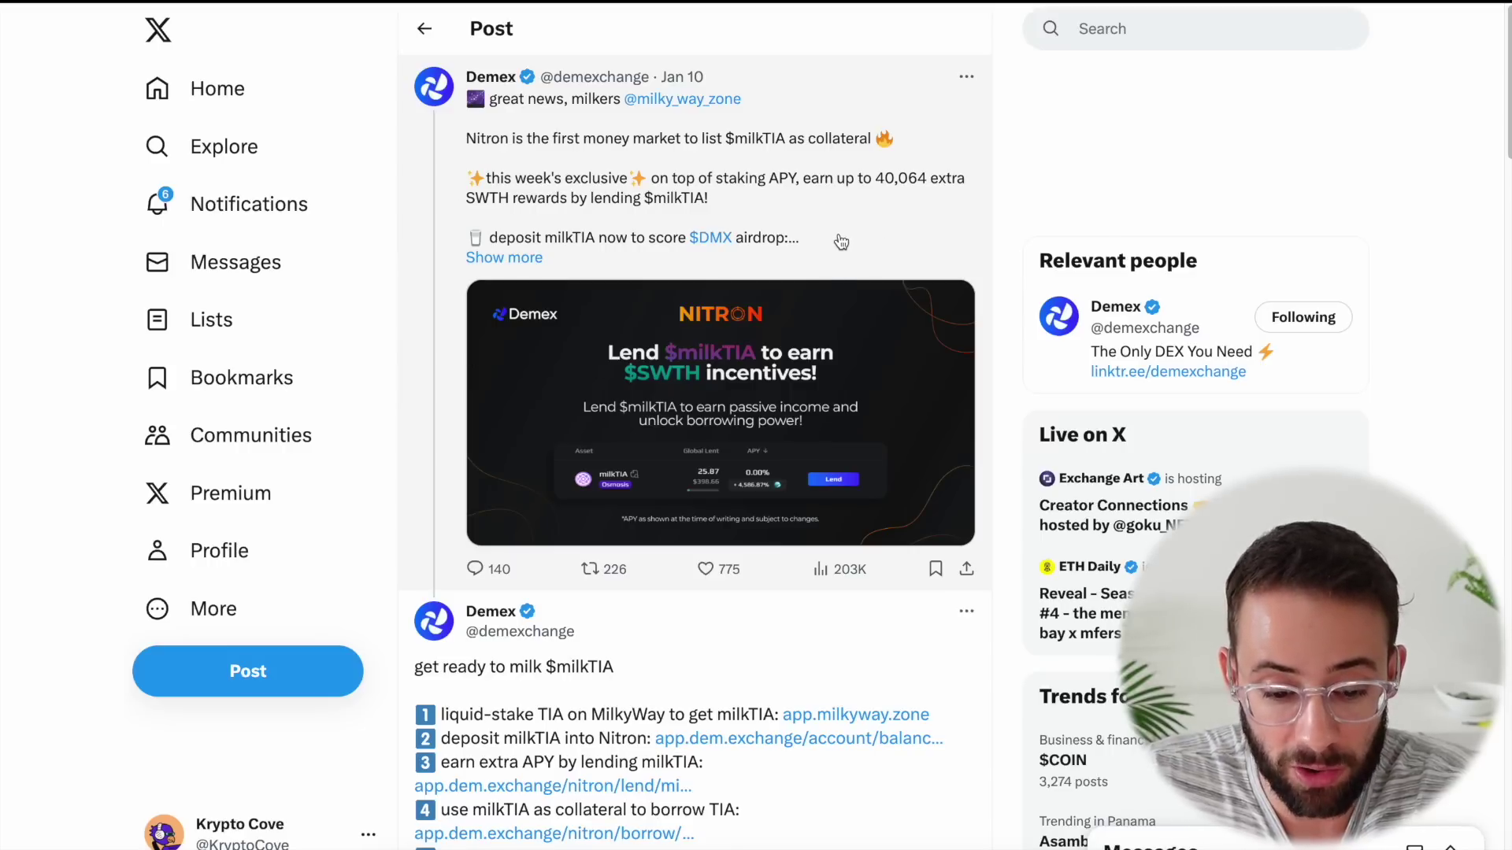
pyautogui.moveTo(841, 242); pyautogui.dragTo(648, 246)
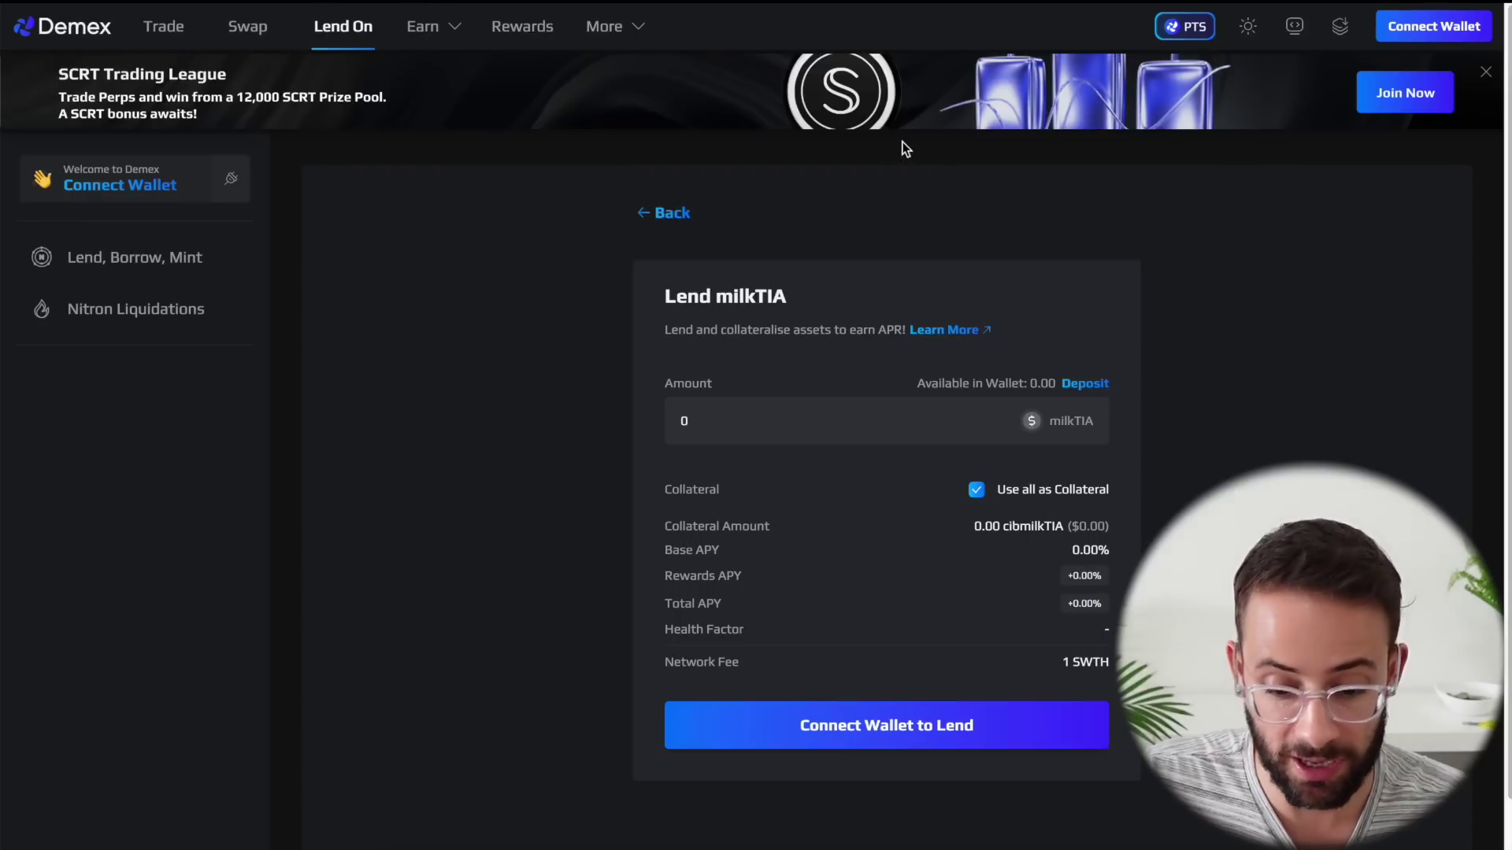
pyautogui.click(1435, 30)
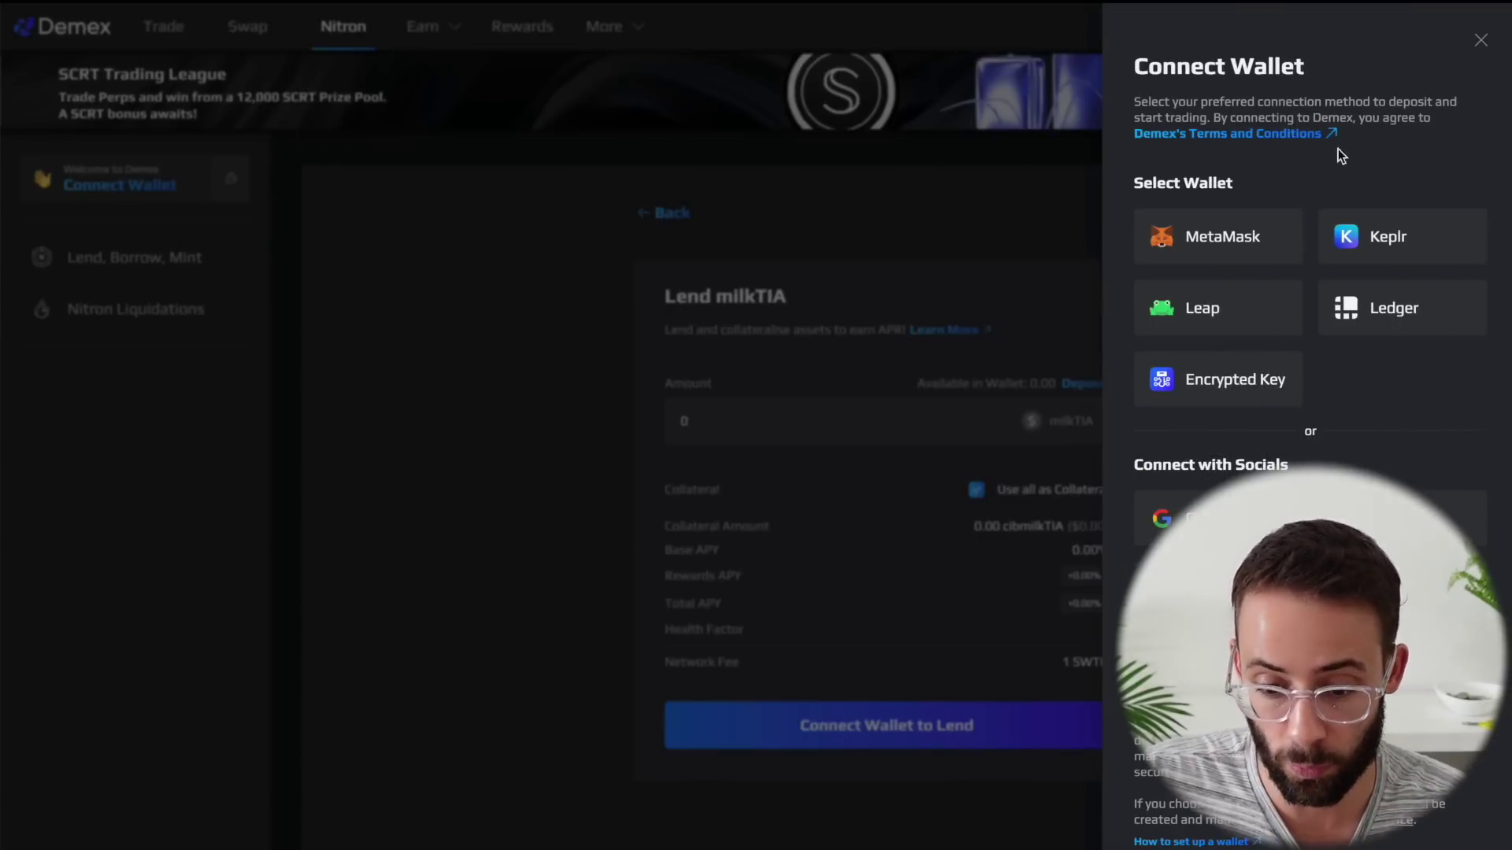
pyautogui.click(1410, 233)
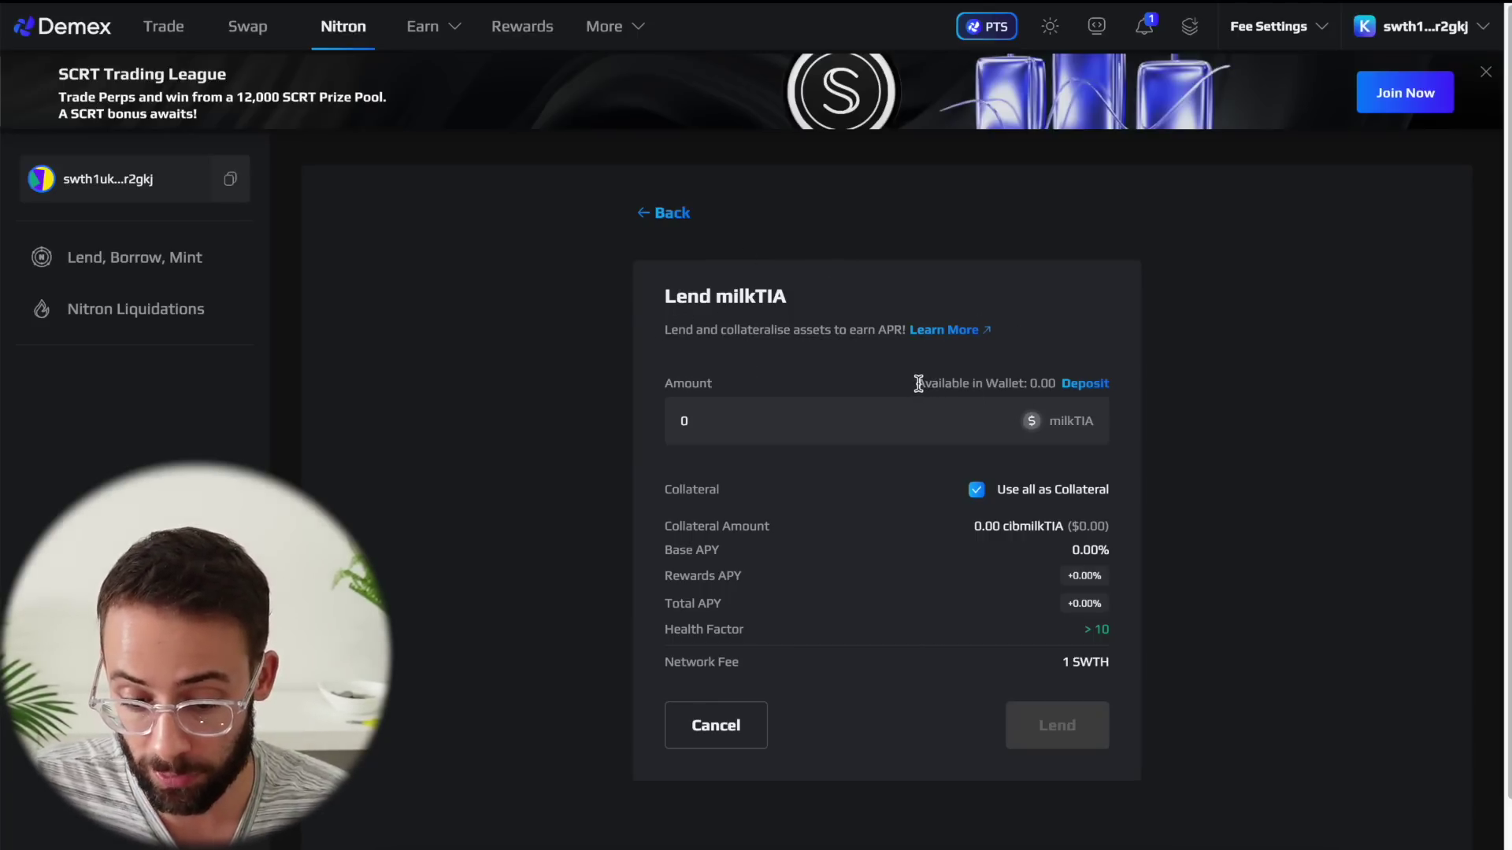
# Check the milkTIA available for lending on Demex and the token holdings in the Keplr wallet.
pyautogui.moveTo(918, 383); pyautogui.dragTo(1054, 391)
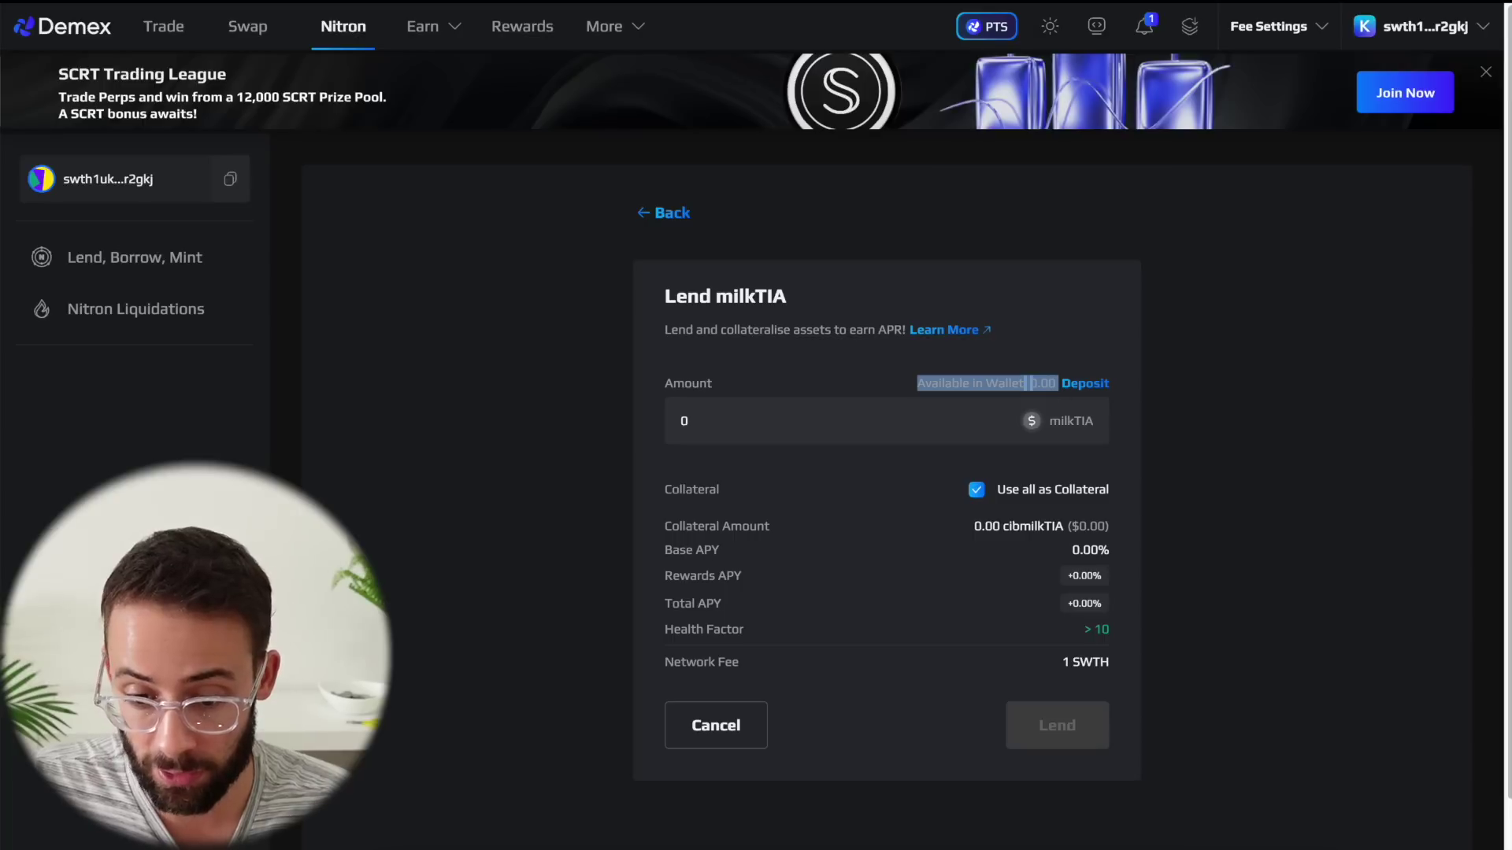
pyautogui.hotkey('alt', 'shift', 'k')
pyautogui.scroll(-3, 1124, 323)
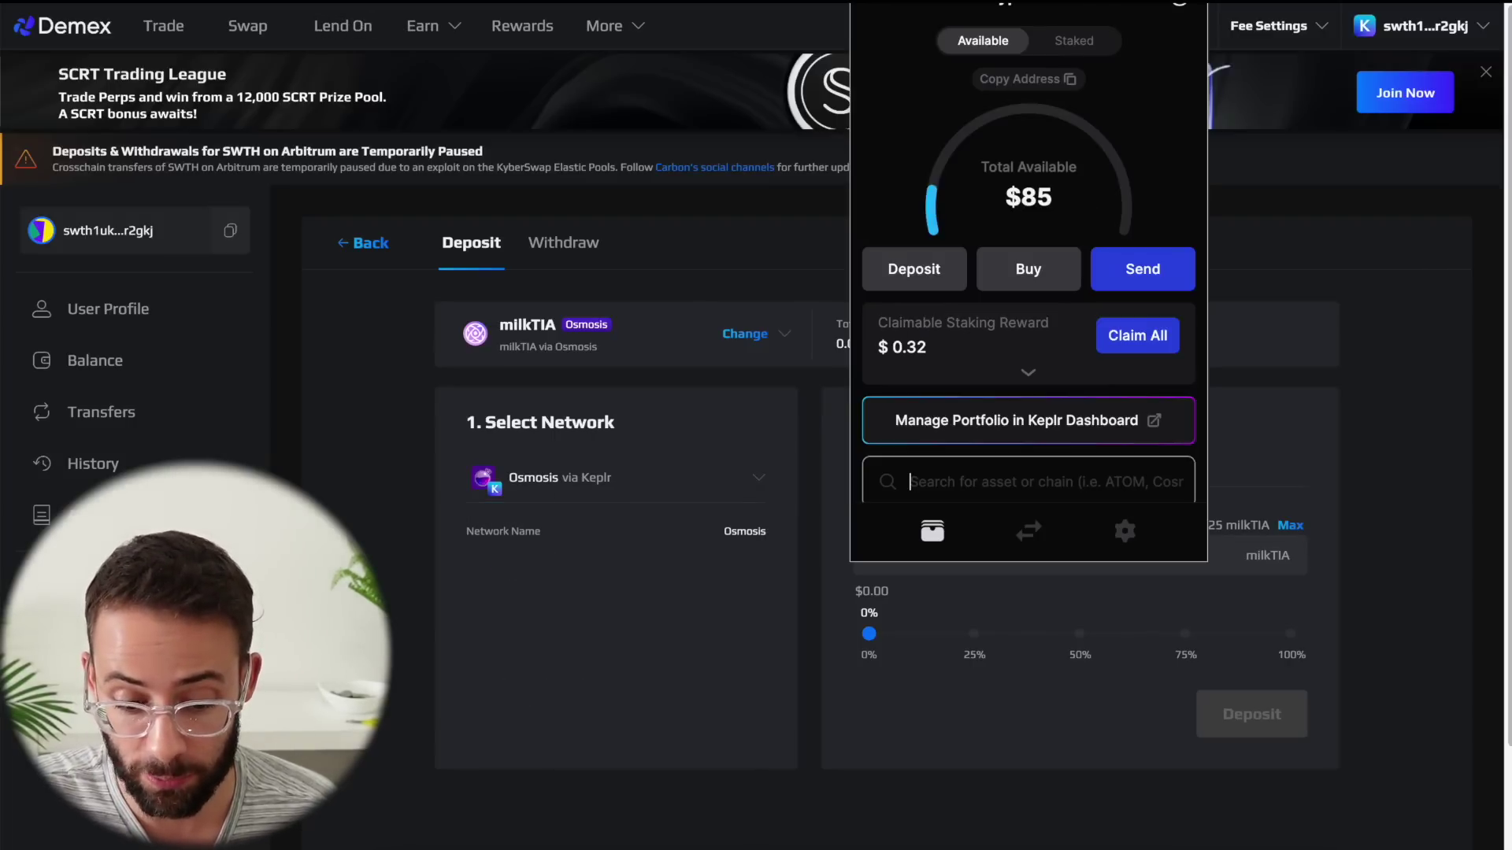
pyautogui.scroll(-5, 1068, 421)
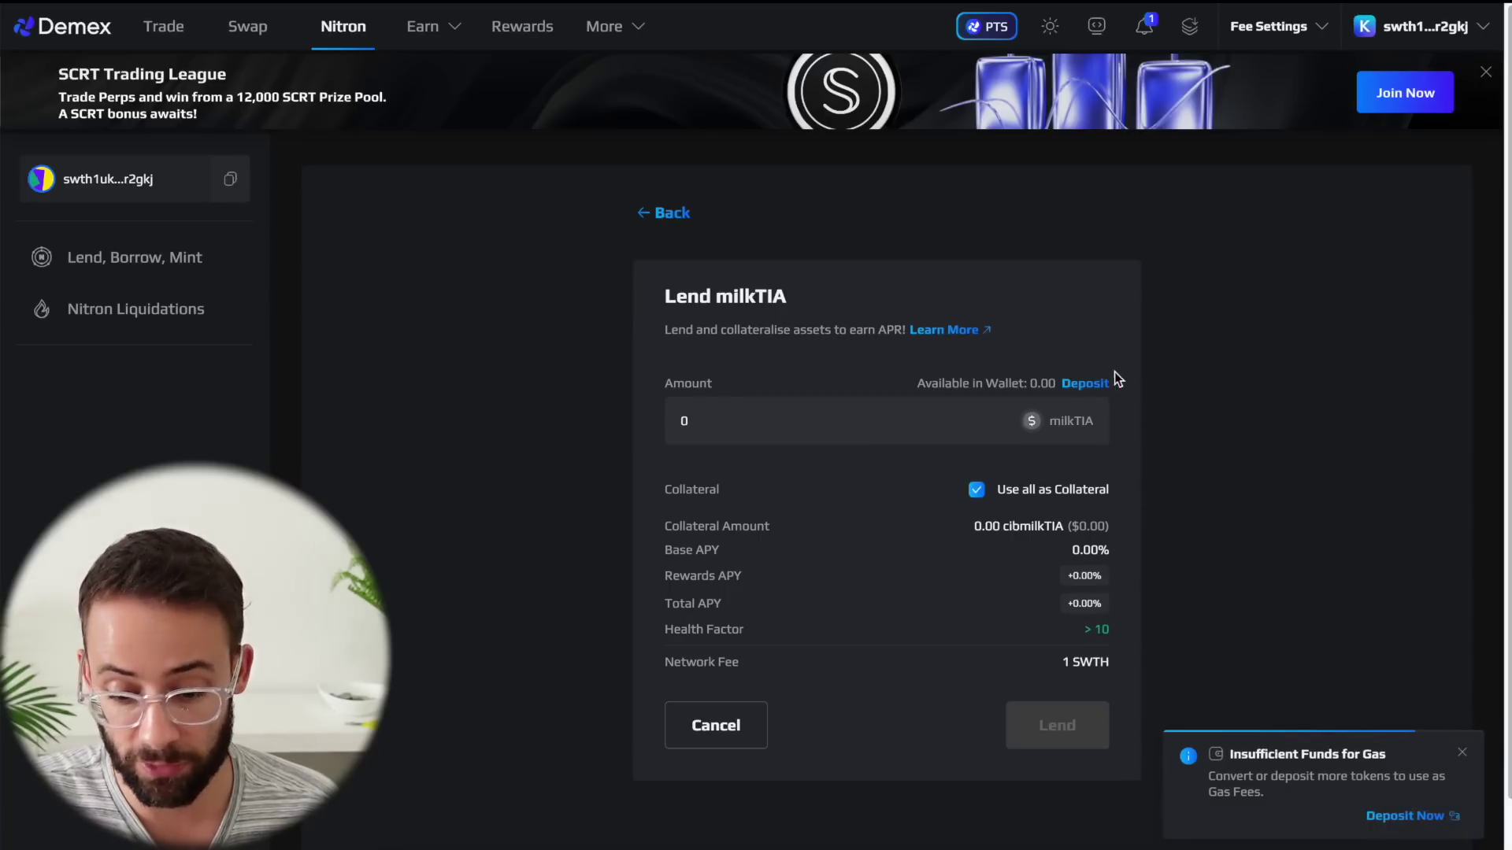
# Submit a deposit of the maximum 4.766425 milkTIA to Demex from Osmosis via Keplr.
pyautogui.click(1085, 383)
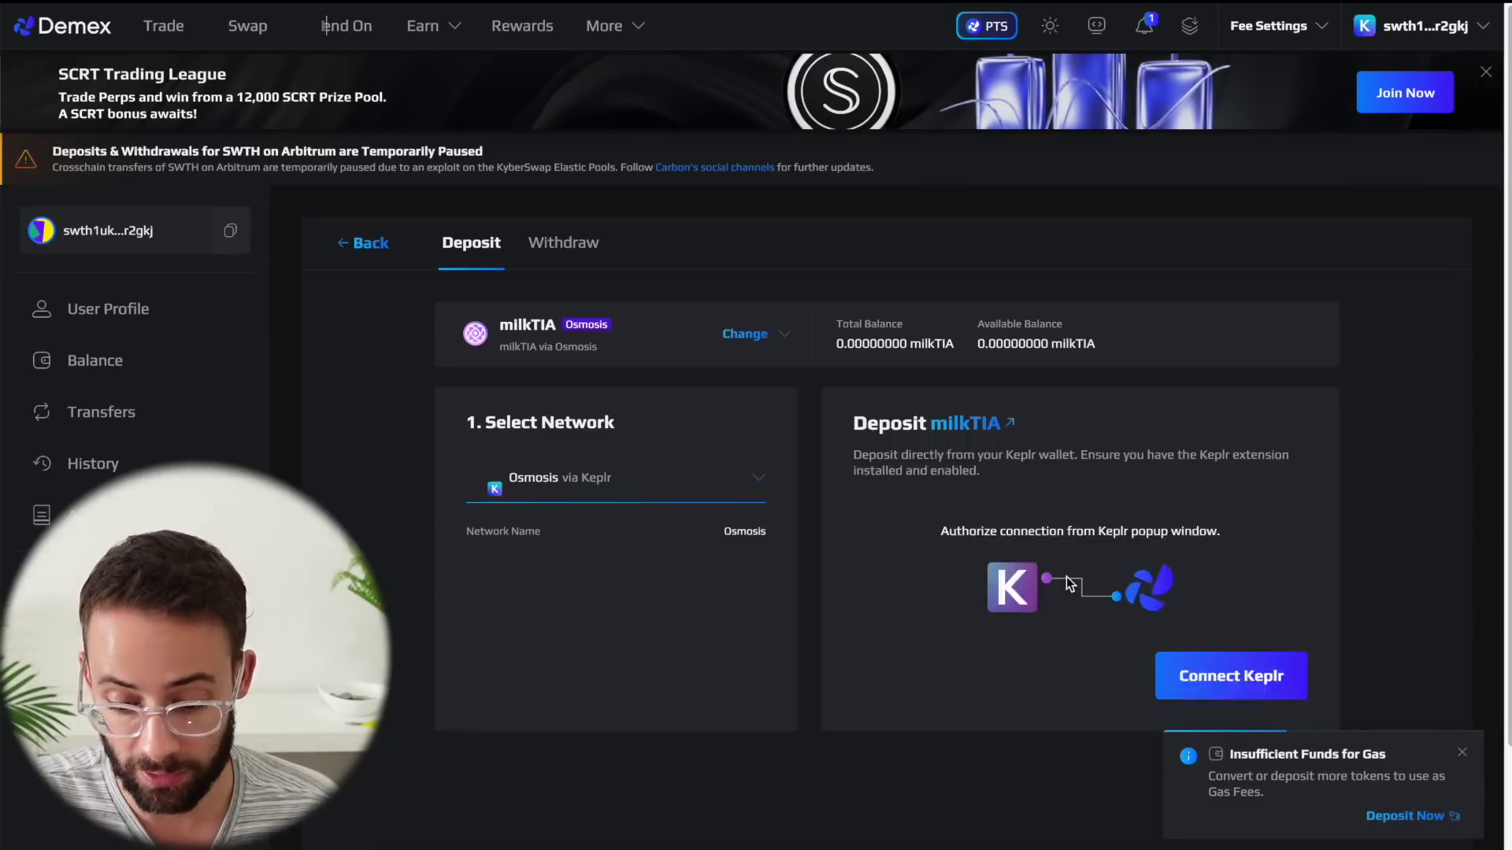
pyautogui.scroll(-1, 1300, 463)
pyautogui.click(1292, 453)
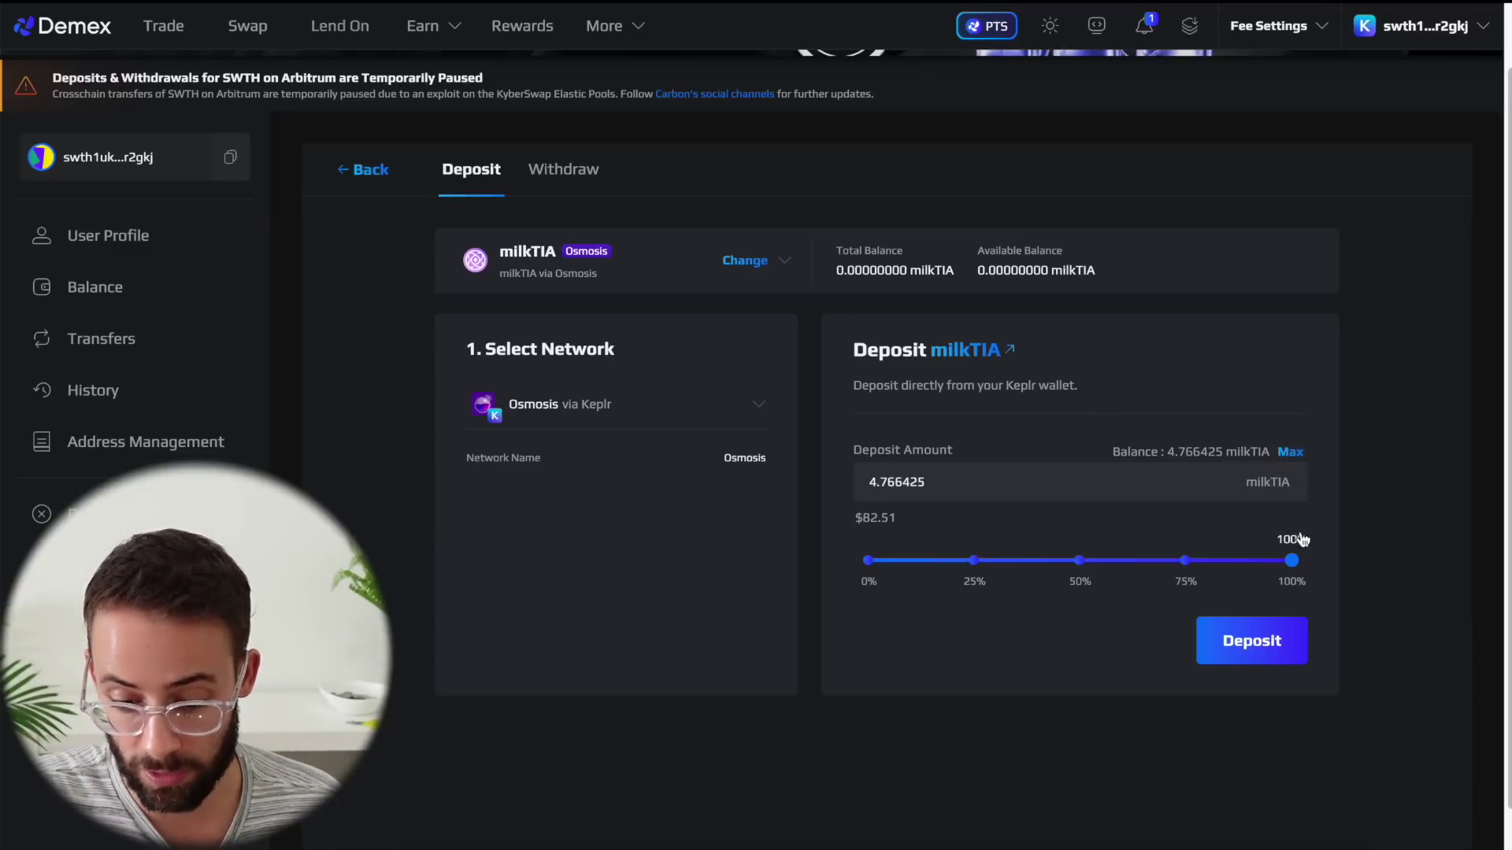
pyautogui.click(1282, 641)
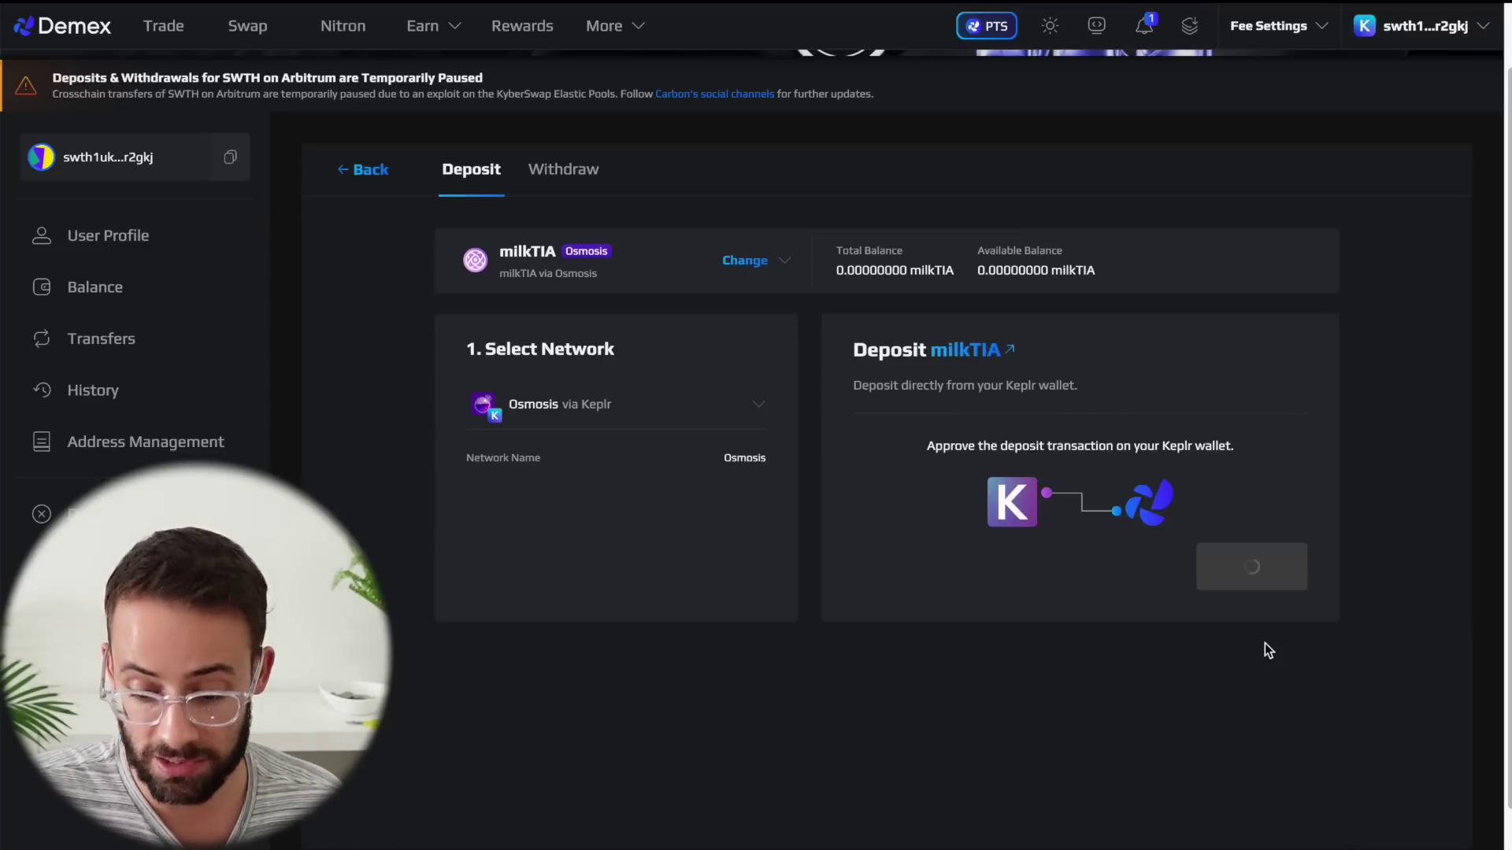
# Set the Keplr transaction fee to High with OSMO as the fee token.
pyautogui.moveTo(1303, 9); pyautogui.dragTo(1360, 33)
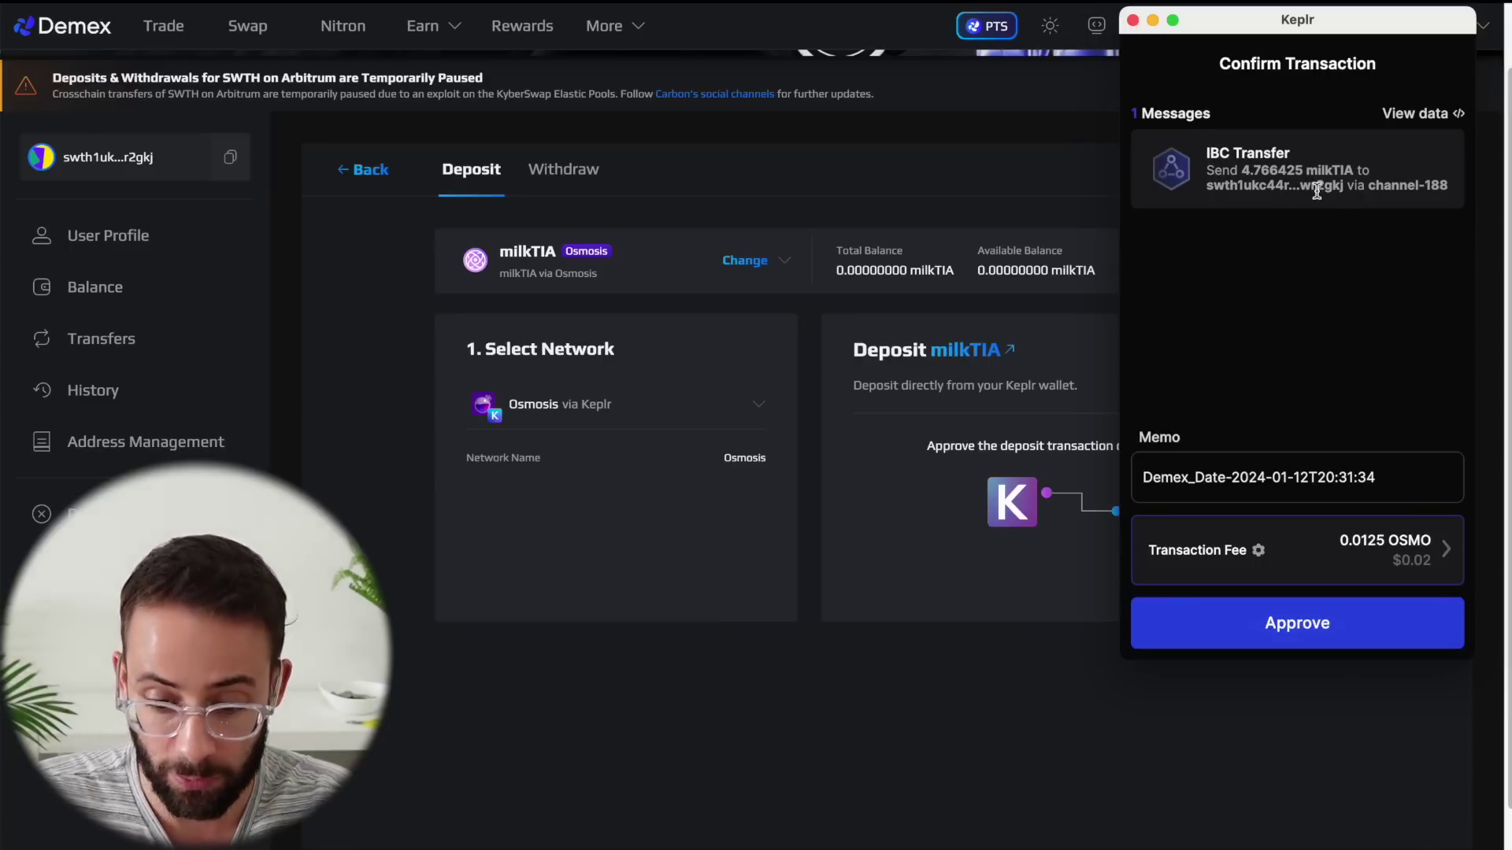
pyautogui.click(1260, 551)
pyautogui.click(1389, 428)
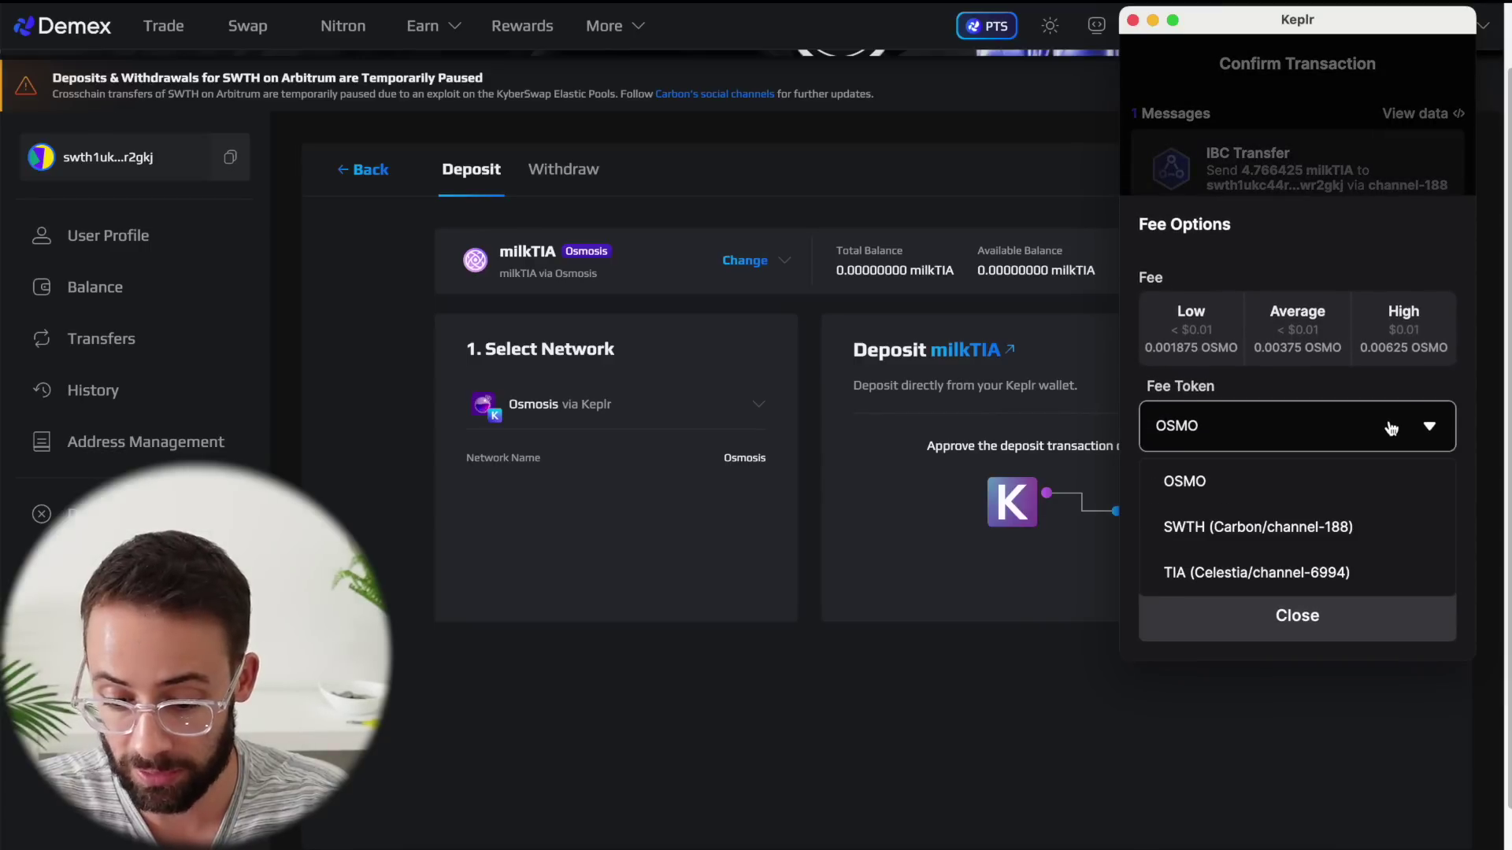
pyautogui.click(1302, 481)
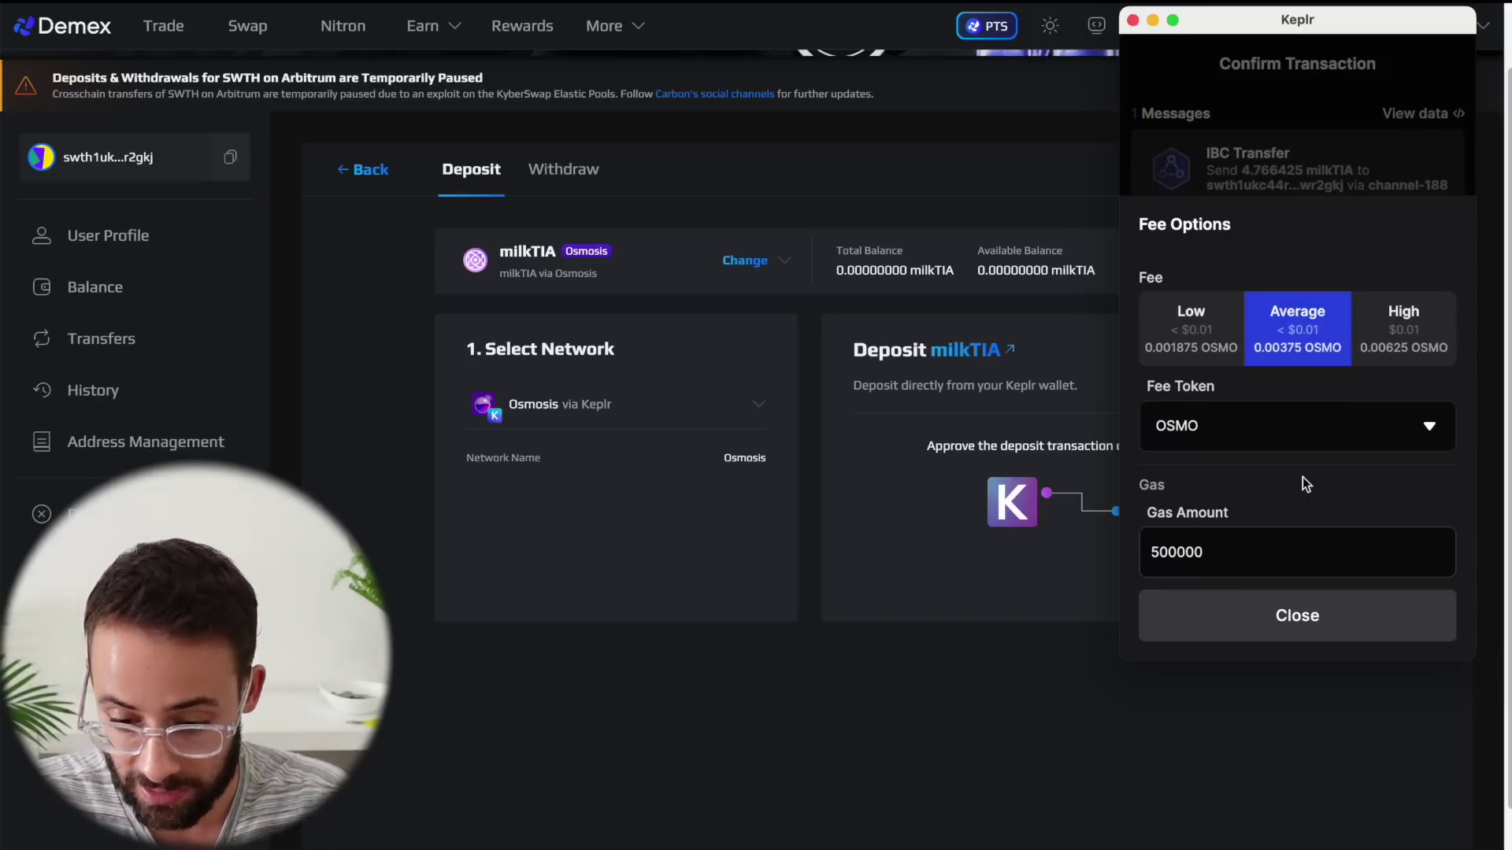
pyautogui.click(1407, 341)
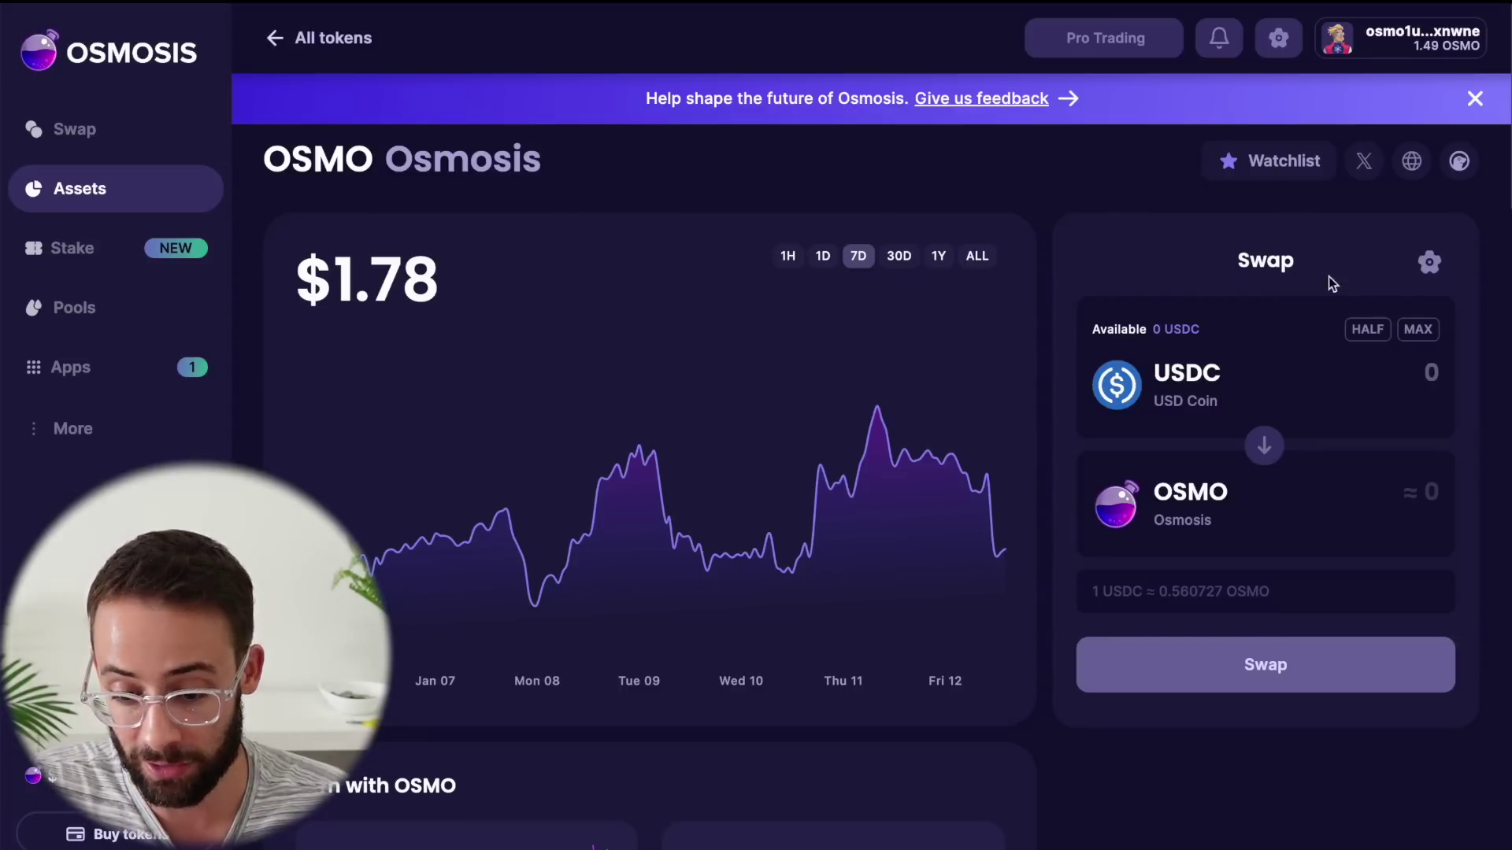
# Look at the tokens available for swapping on Osmosis and close the token selection.
pyautogui.click(1149, 527)
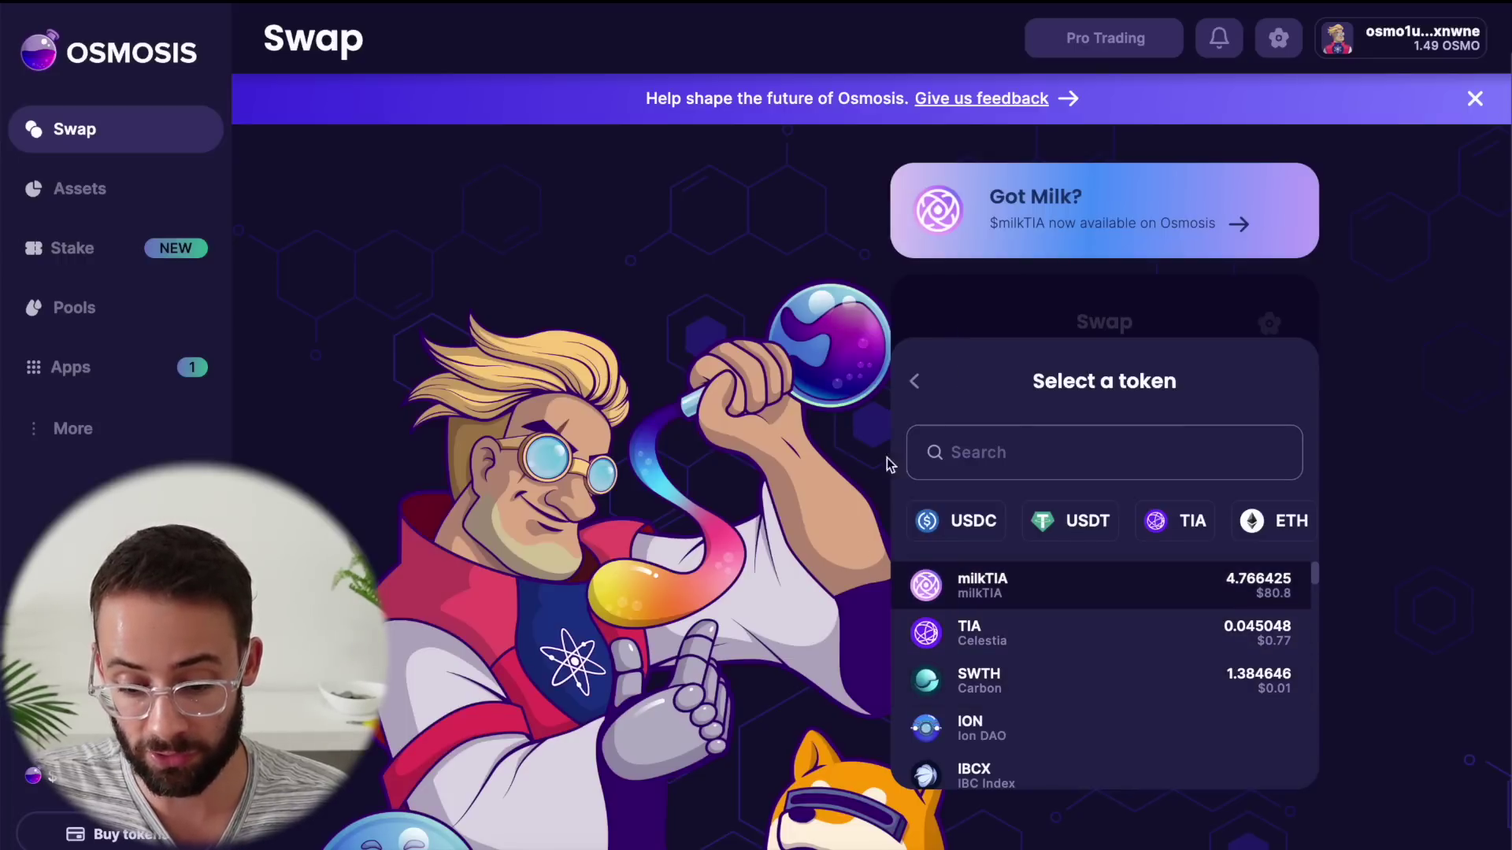
pyautogui.click(917, 379)
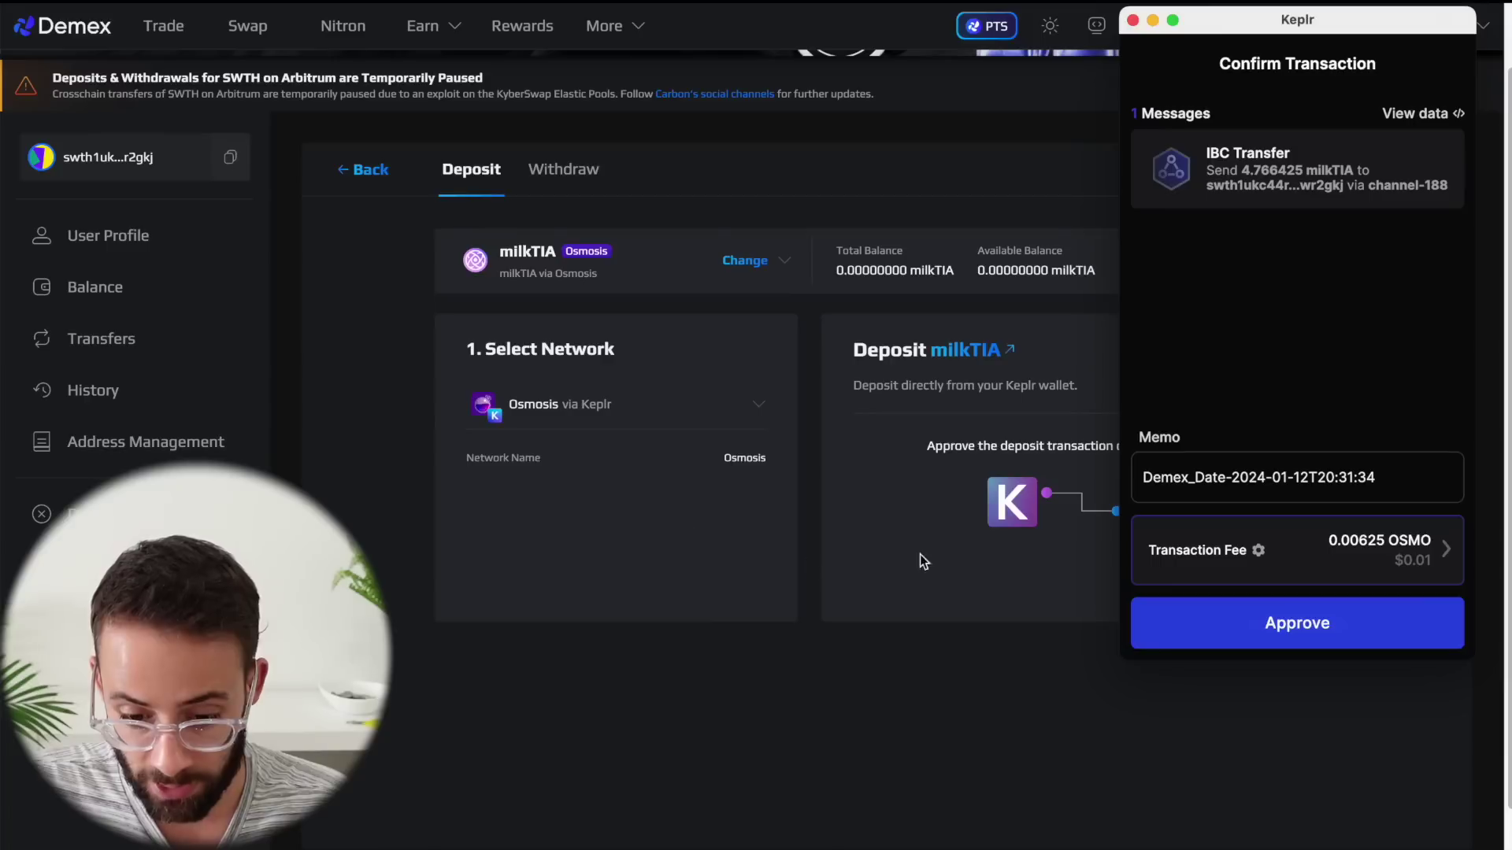
# Approve the milkTIA IBC transfer in Keplr and open its transaction details on Mintscan.
pyautogui.moveTo(1285, 21); pyautogui.dragTo(1298, 30)
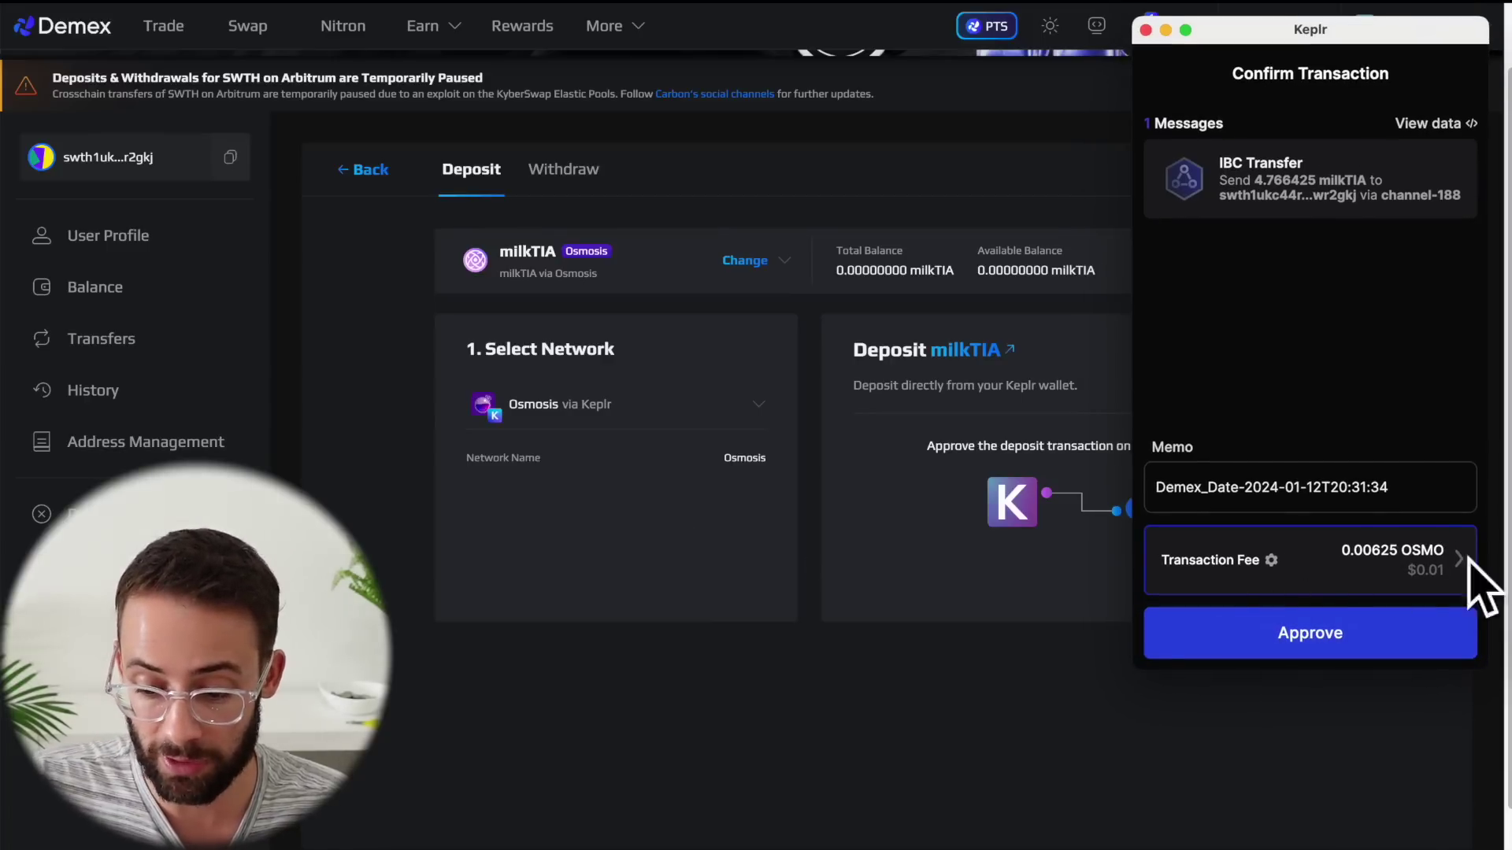
pyautogui.click(1323, 639)
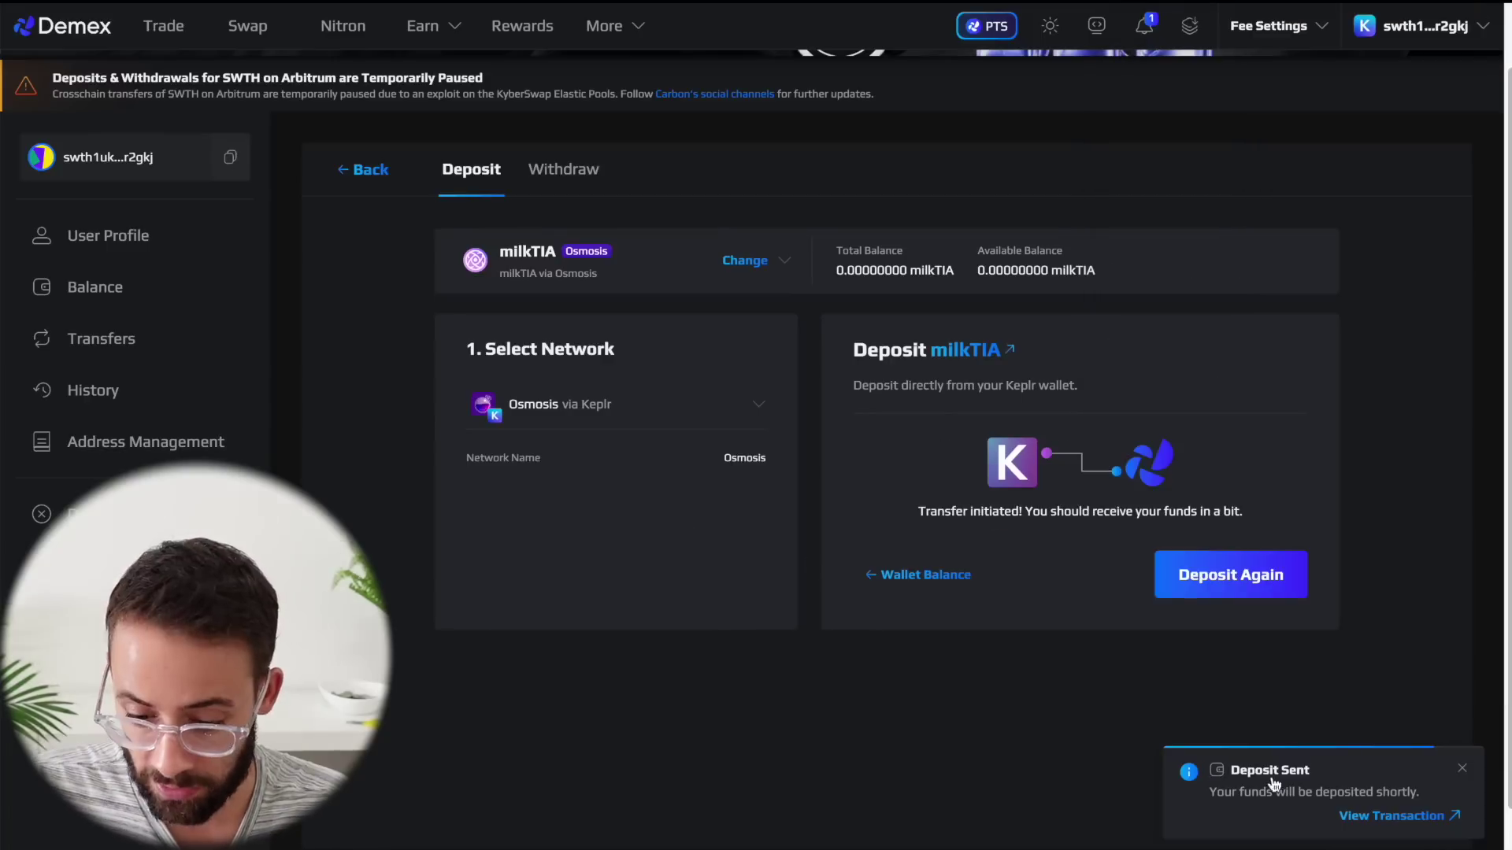
pyautogui.click(1424, 819)
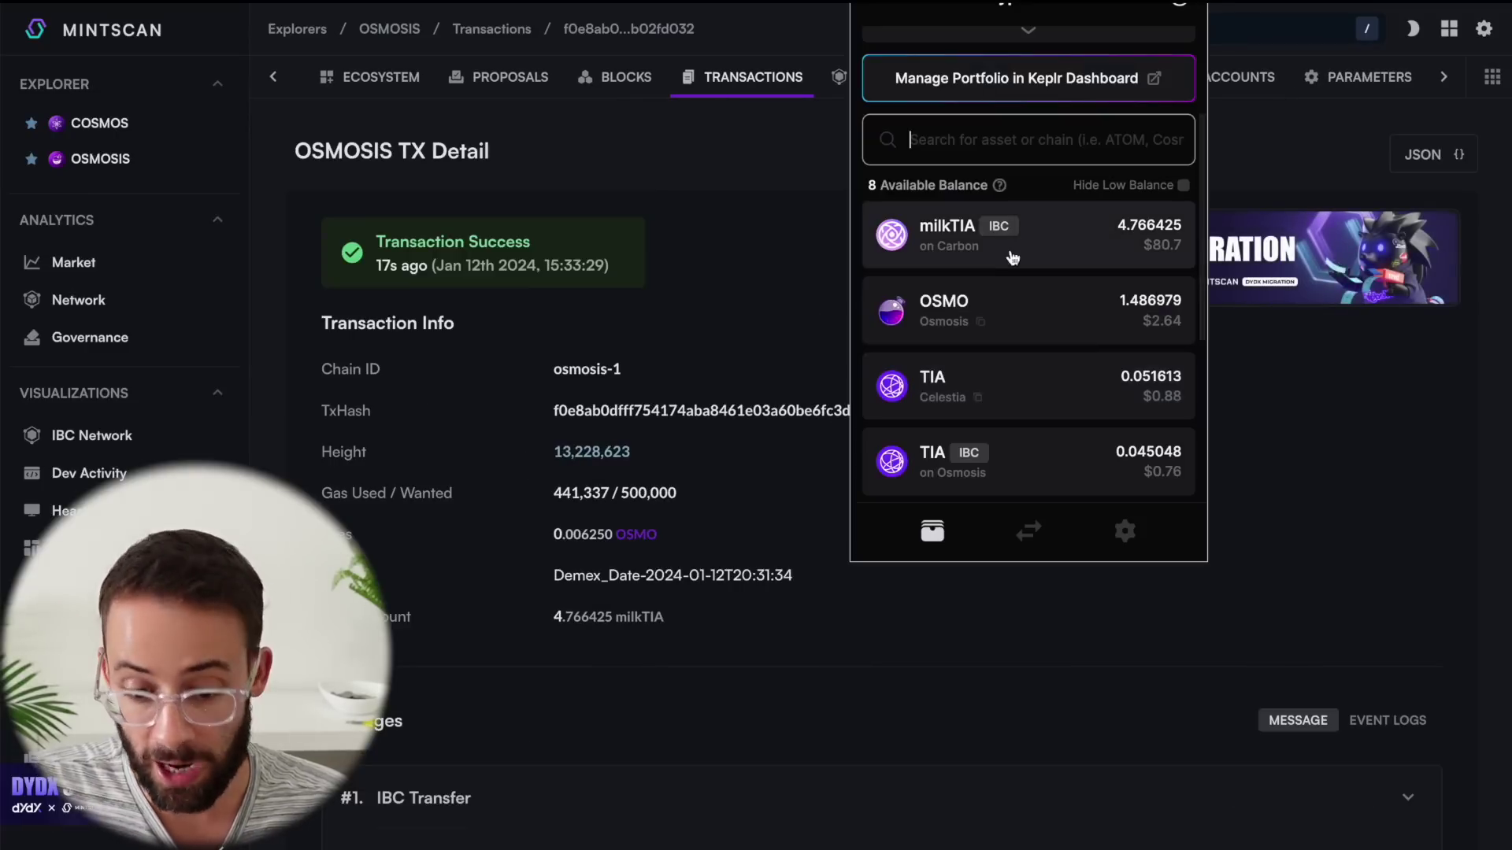
# Check the available balances in the Keplr wallet for the transferred milkTIA on Carbon and the SWTH.
pyautogui.click(1014, 8)
pyautogui.scroll(-1, 972, 303)
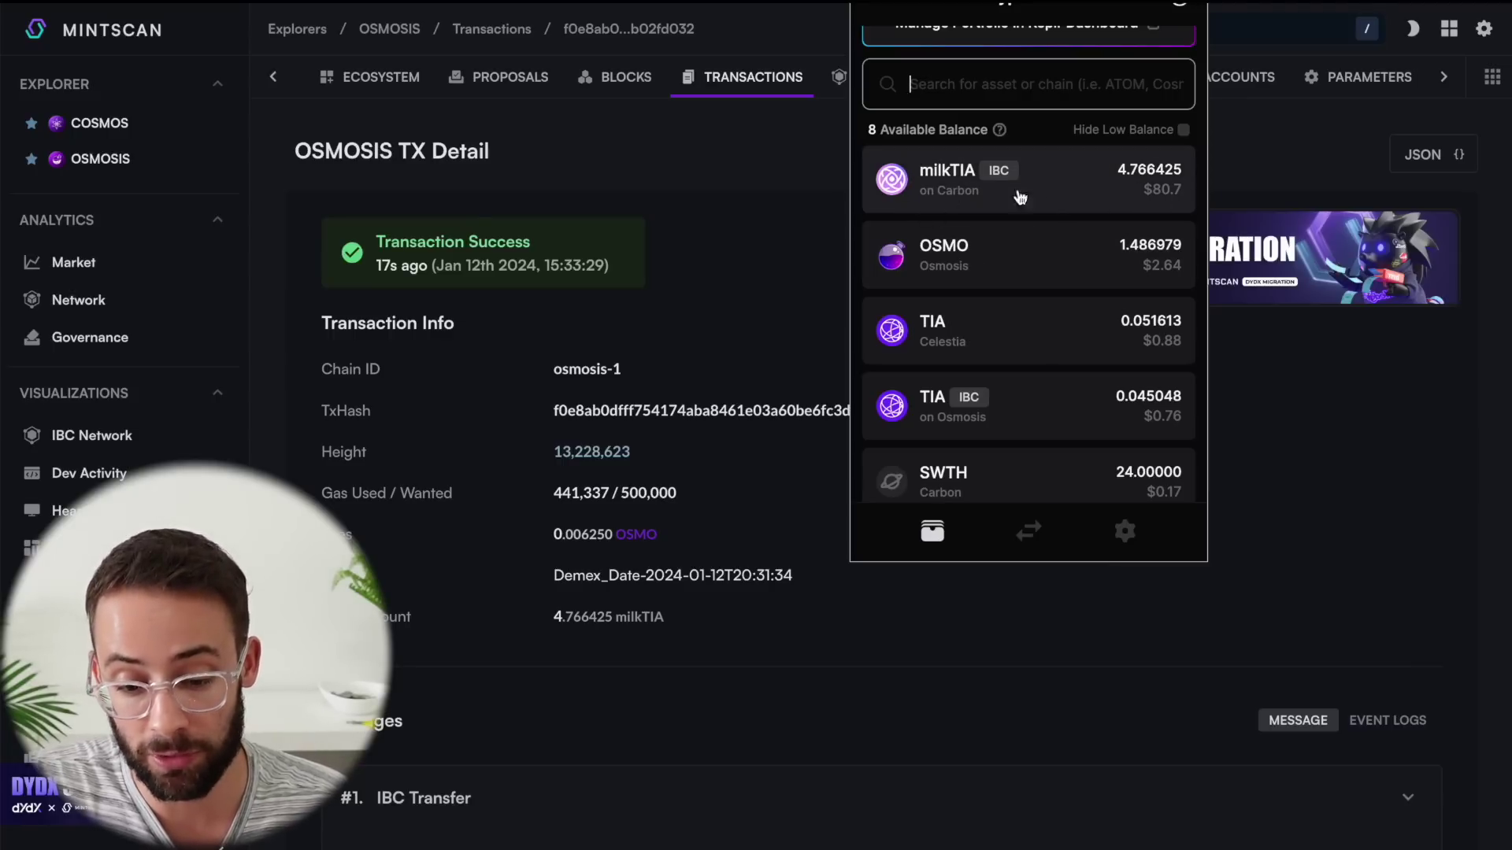
pyautogui.scroll(-1, 1026, 395)
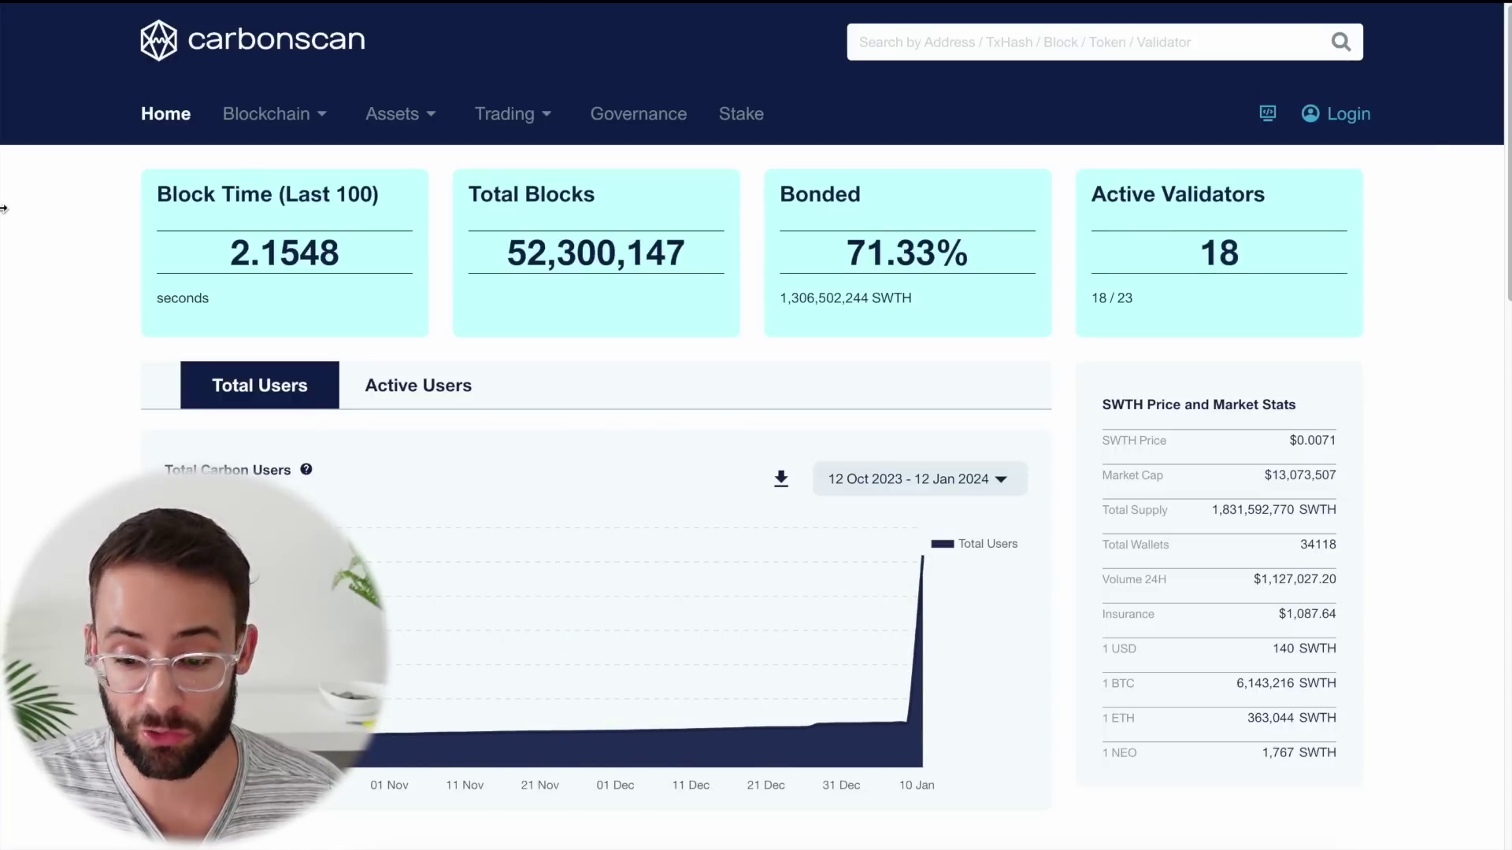
# View the wallet login options on Carbonscan and return to its home page.
pyautogui.click(1335, 119)
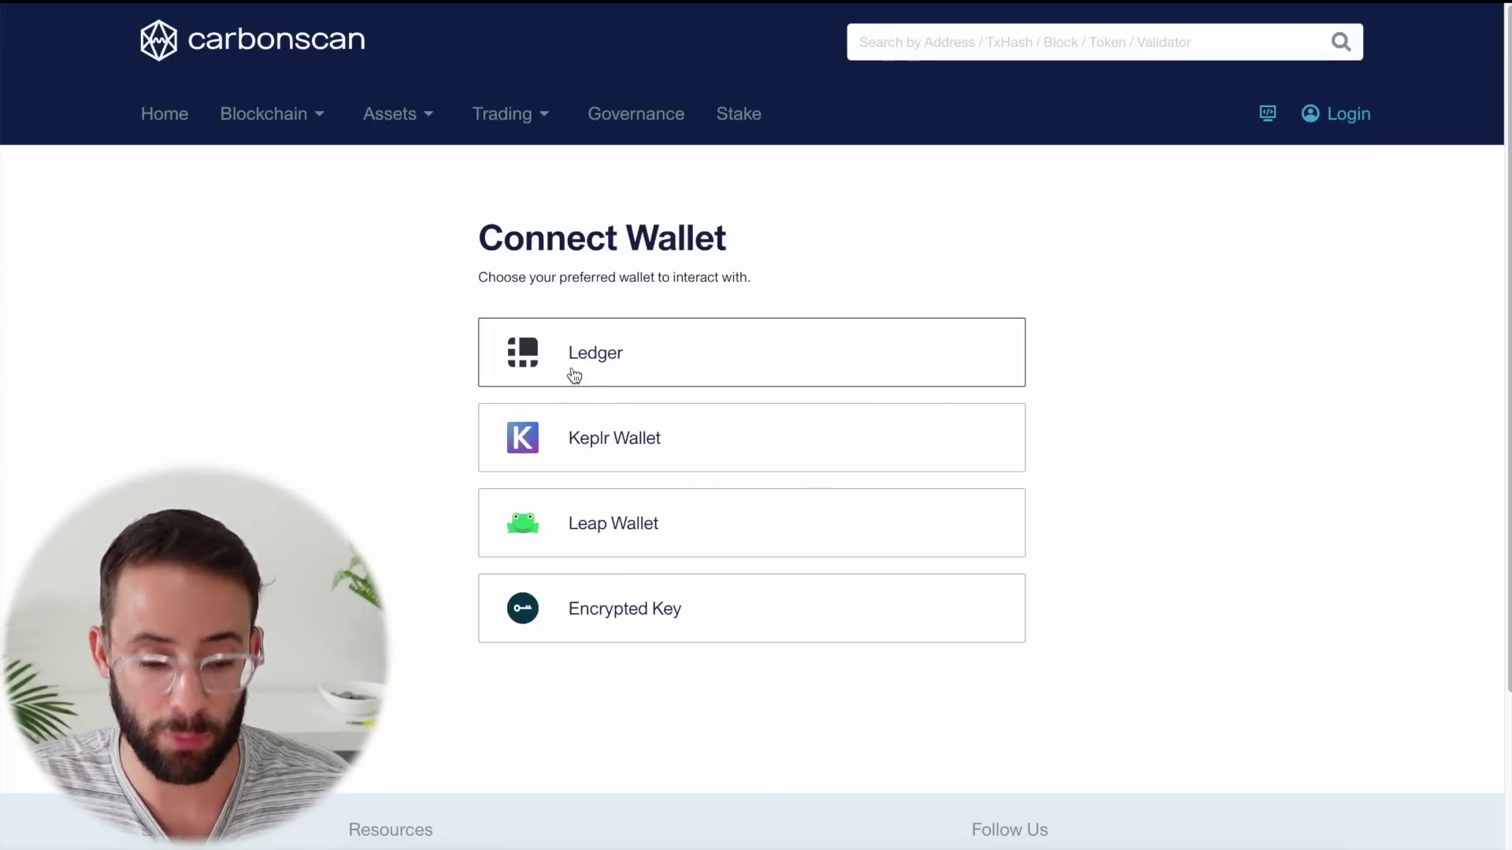
pyautogui.click(177, 116)
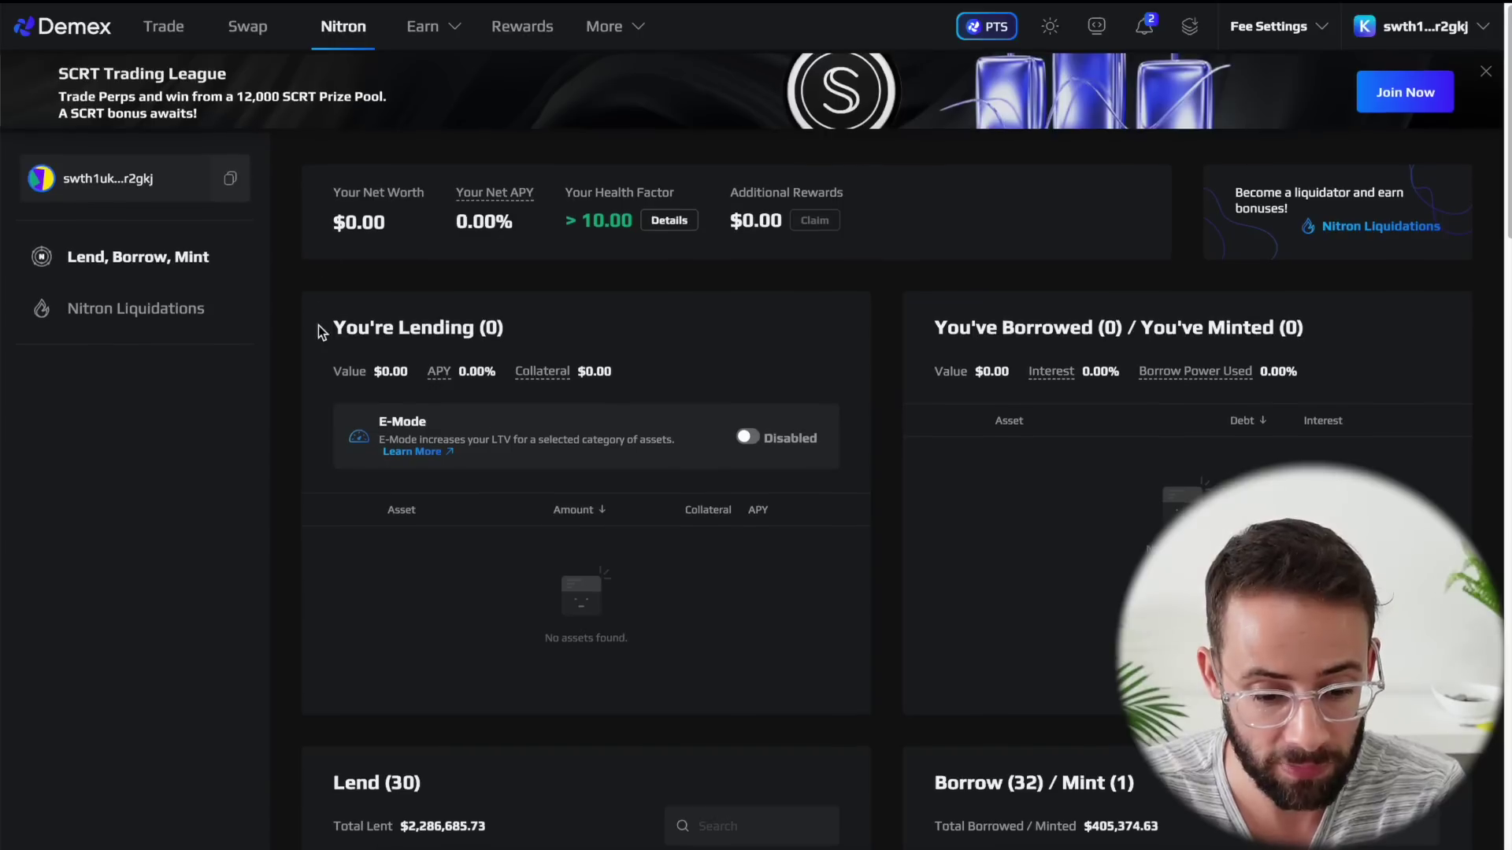
# Open the lending form for milkTIA from the Lend list on Demex Nitron.
pyautogui.scroll(-1, 318, 324)
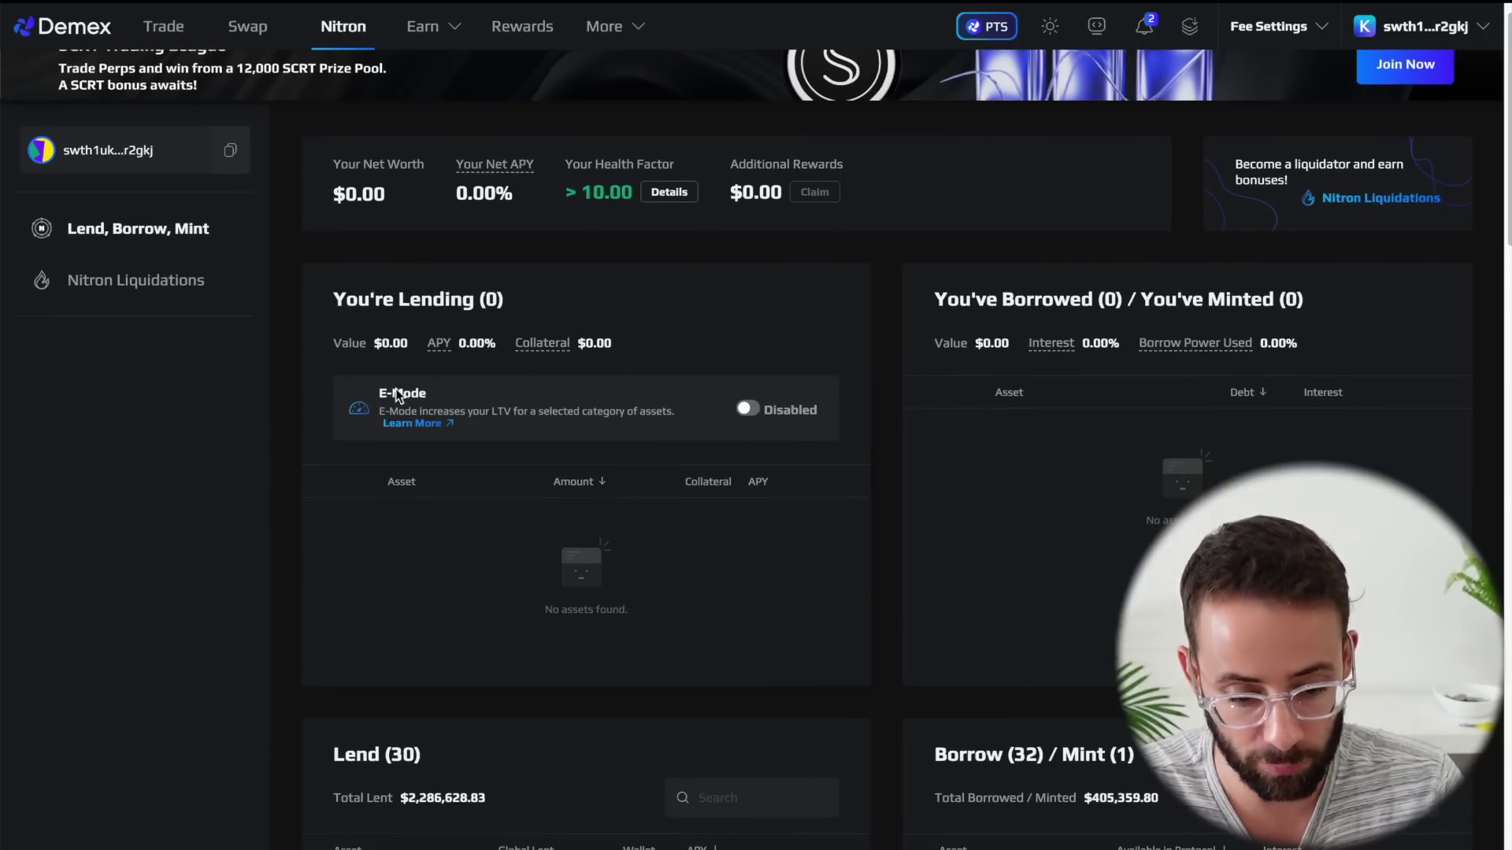
pyautogui.scroll(-7, 806, 513)
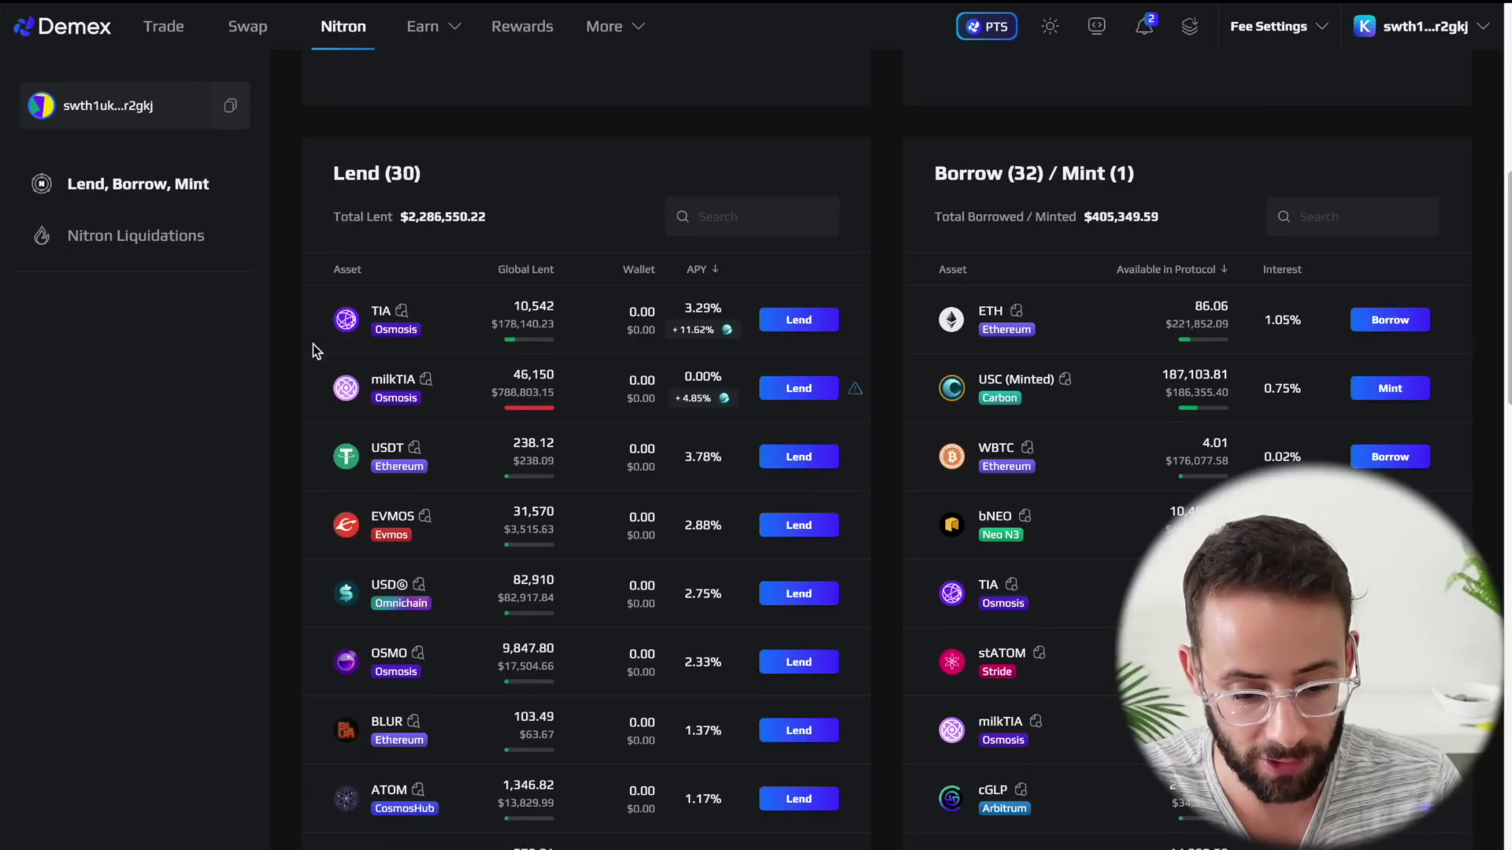
pyautogui.scroll(-1, 313, 347)
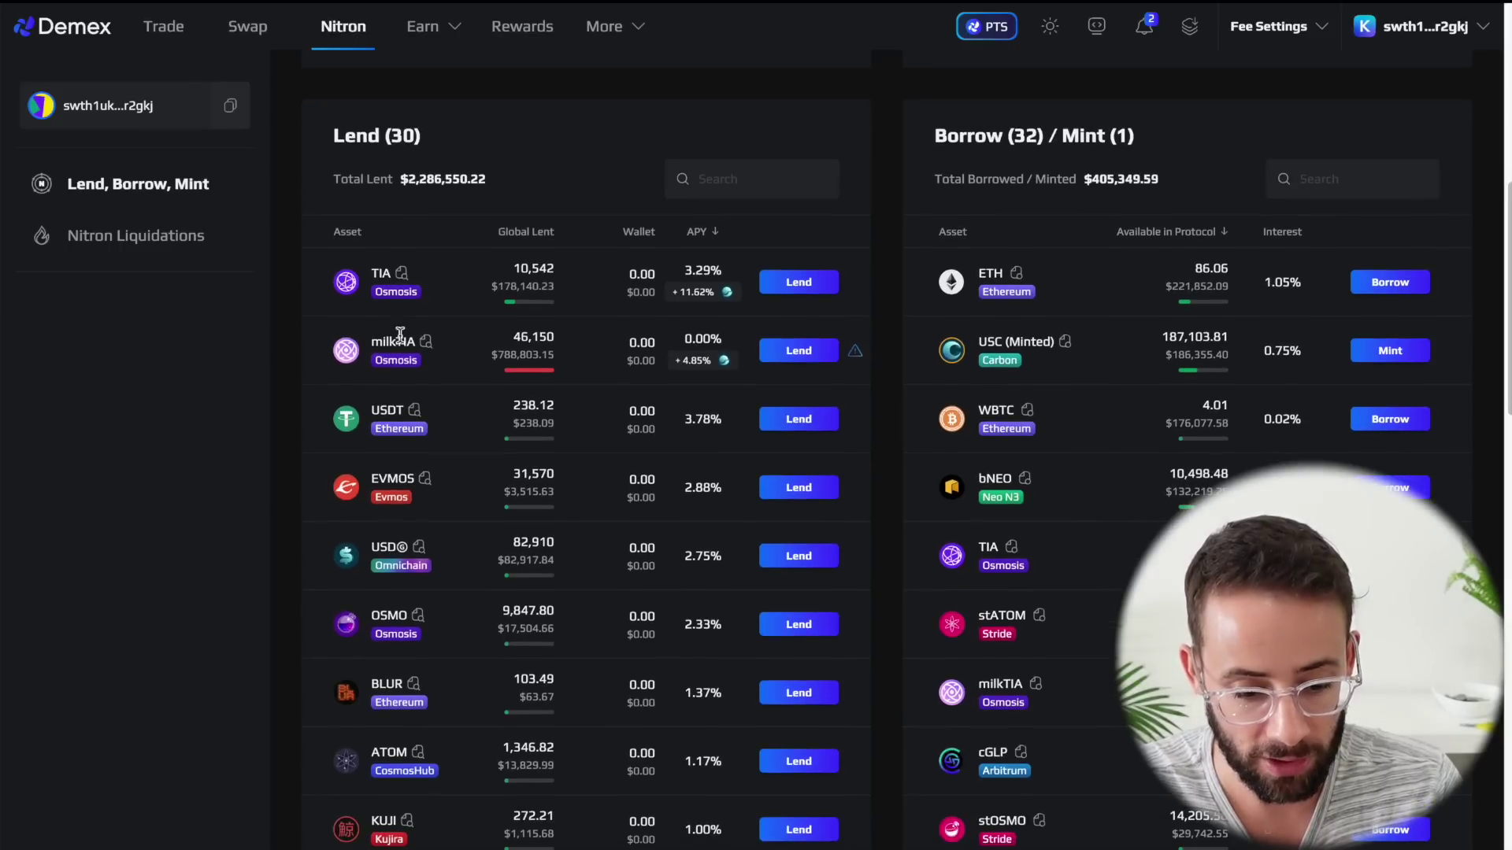
pyautogui.click(803, 350)
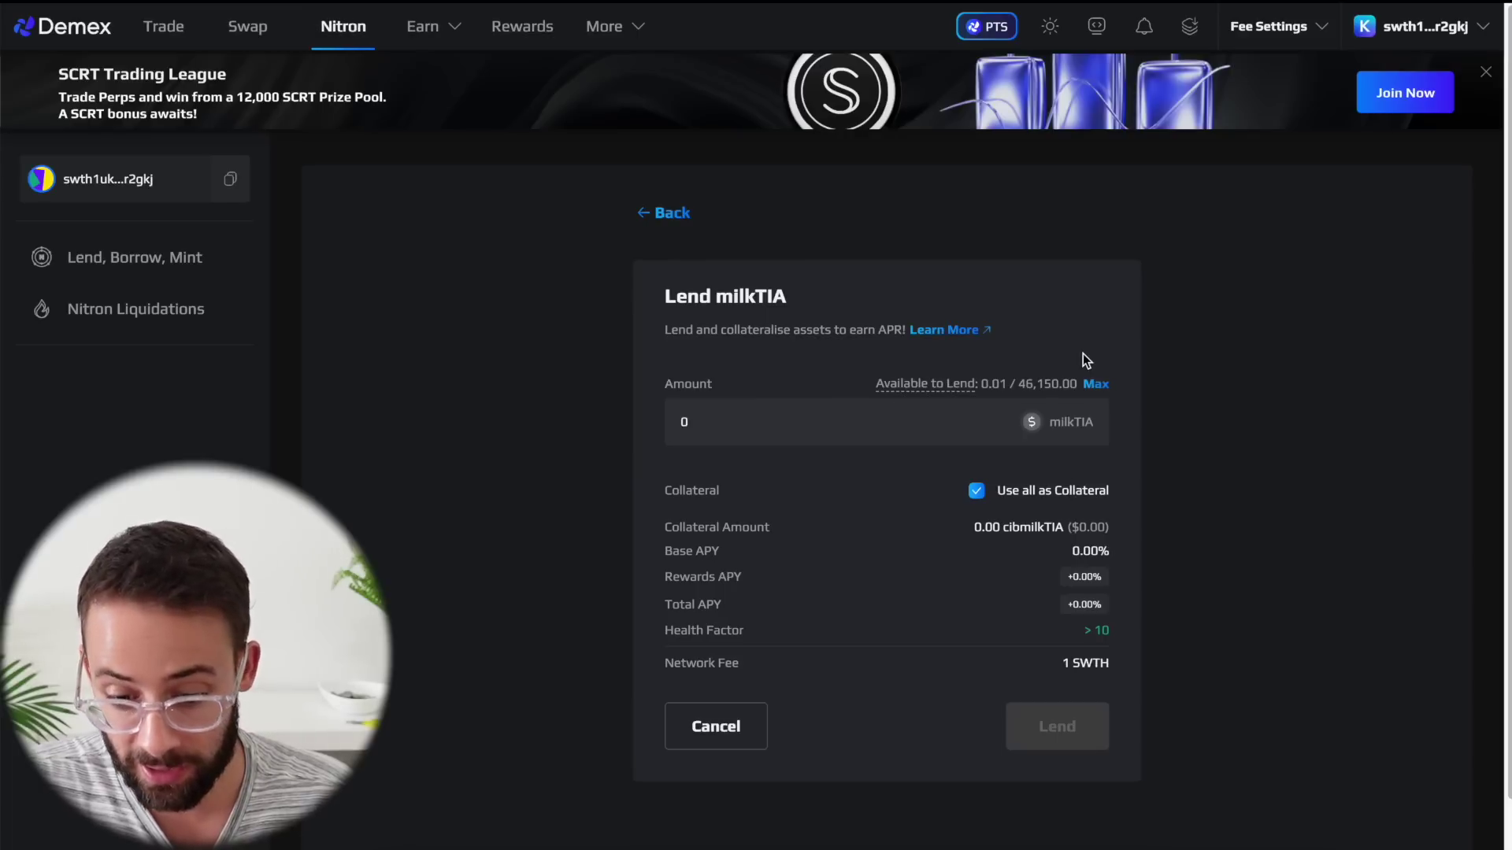
# Set the milkTIA lending amount to the maximum, 0.008747, and toggle using all as collateral off and back on.
pyautogui.click(1100, 387)
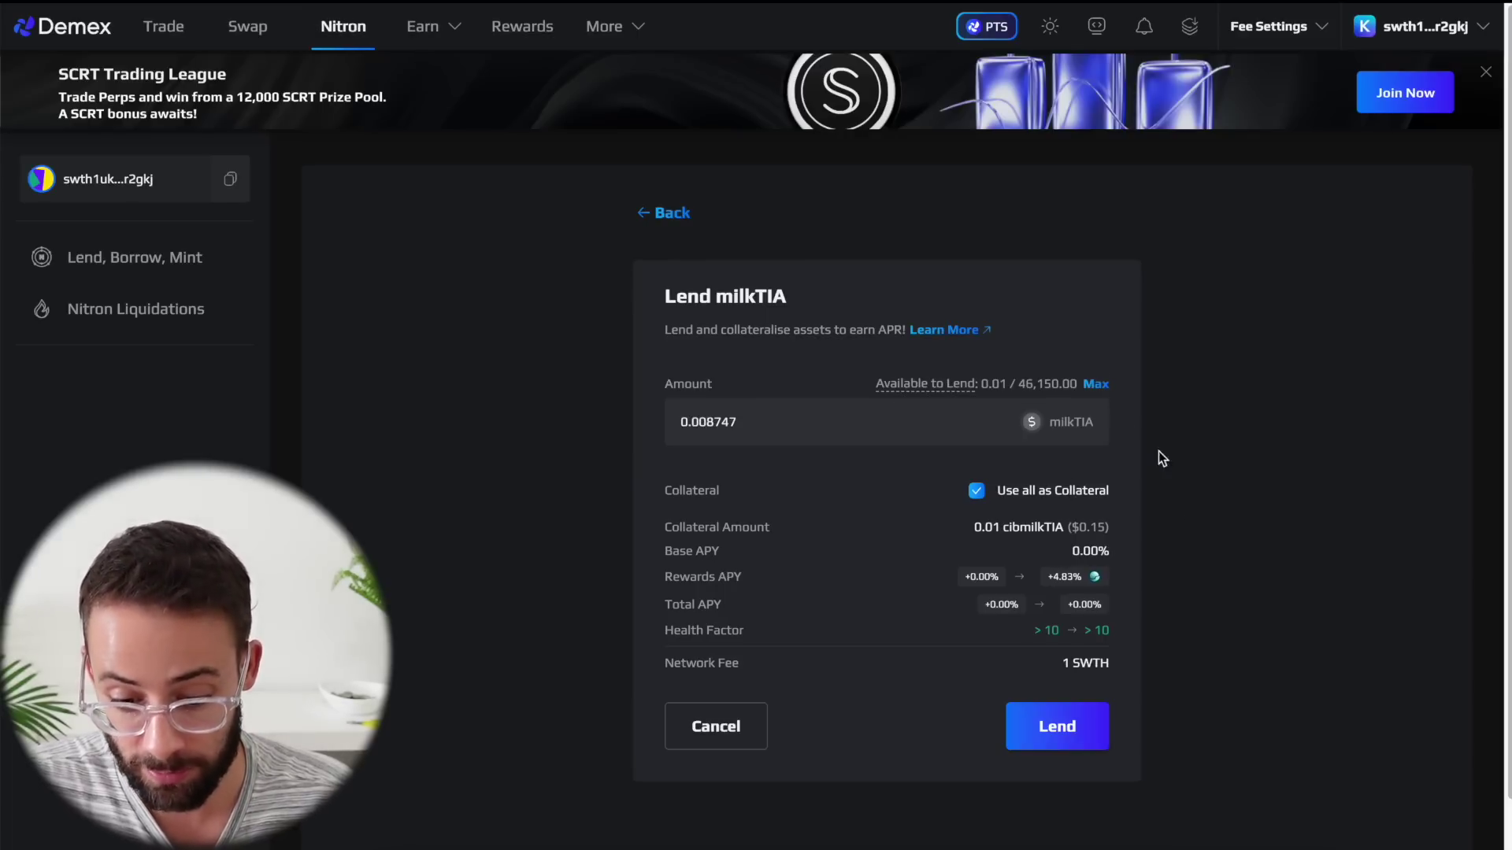
pyautogui.click(979, 492)
pyautogui.click(978, 491)
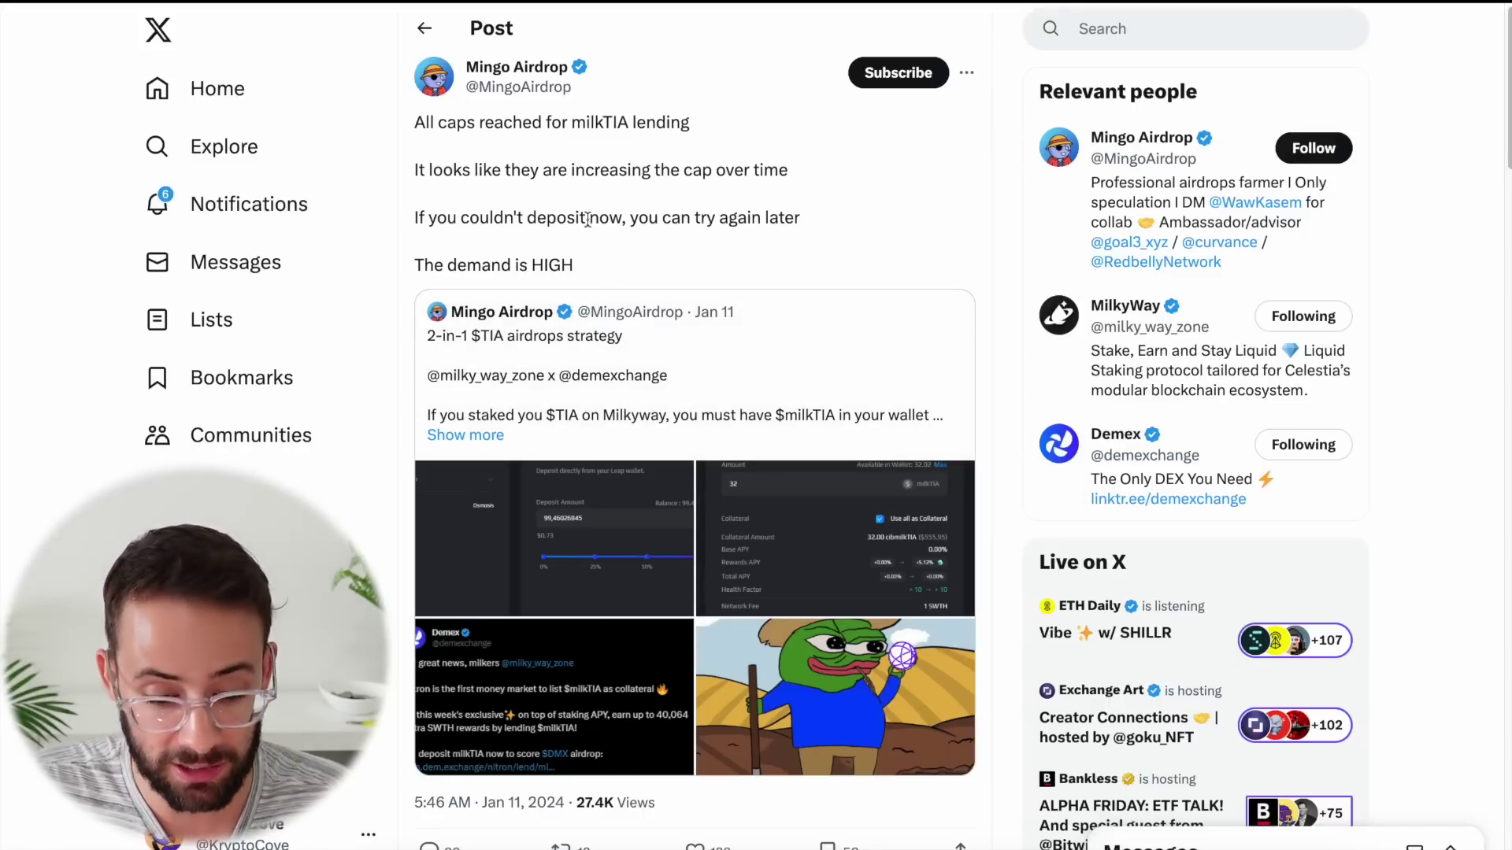
# Read the X posts about the milkTIA lending cap and check the rewards APY breakdown in Demex's lending form.
pyautogui.moveTo(590, 270); pyautogui.dragTo(409, 266)
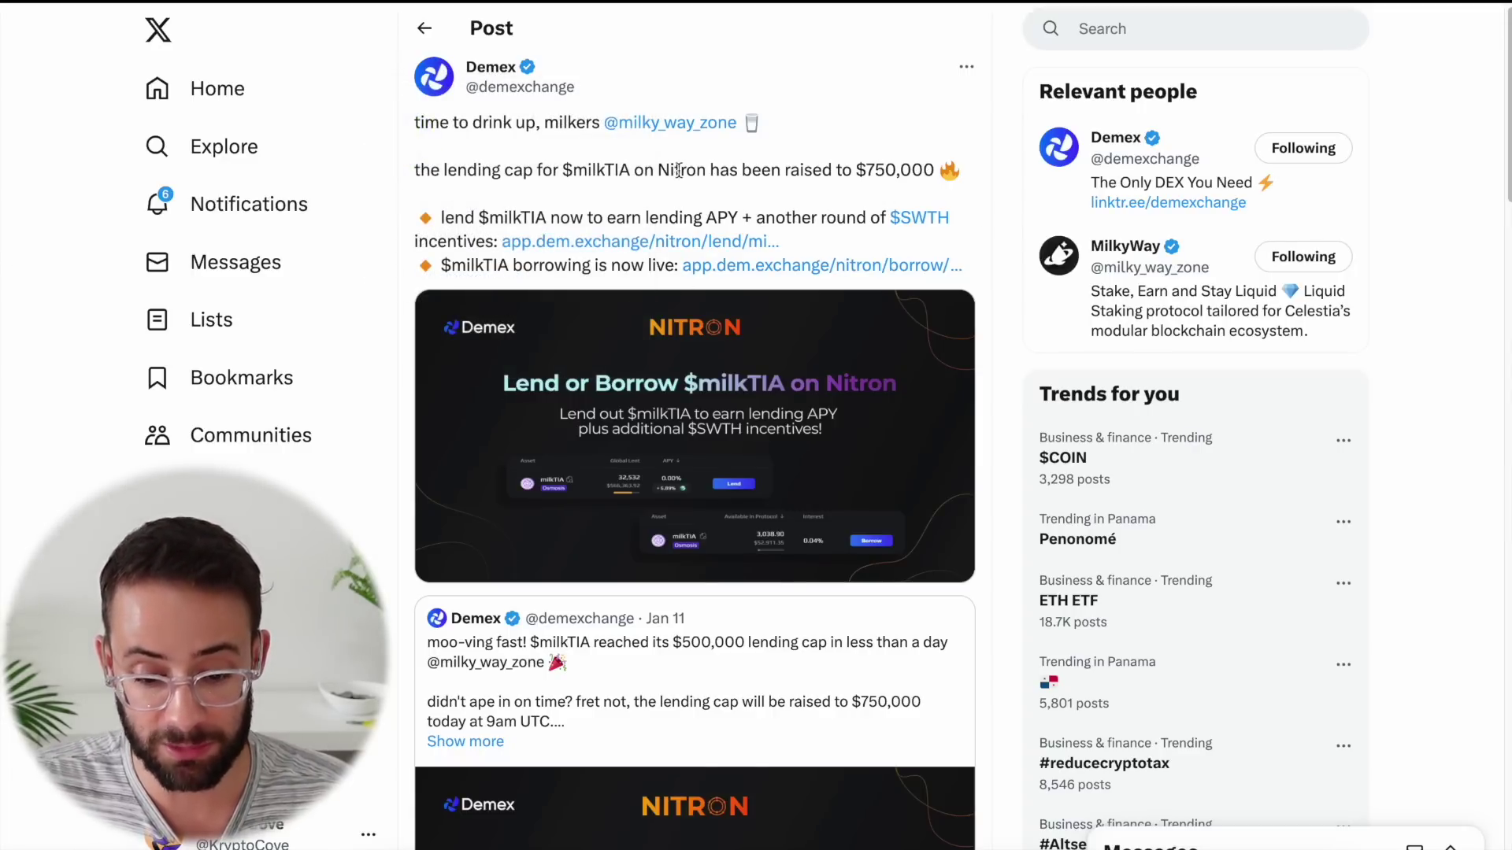
pyautogui.moveTo(563, 170); pyautogui.dragTo(935, 171)
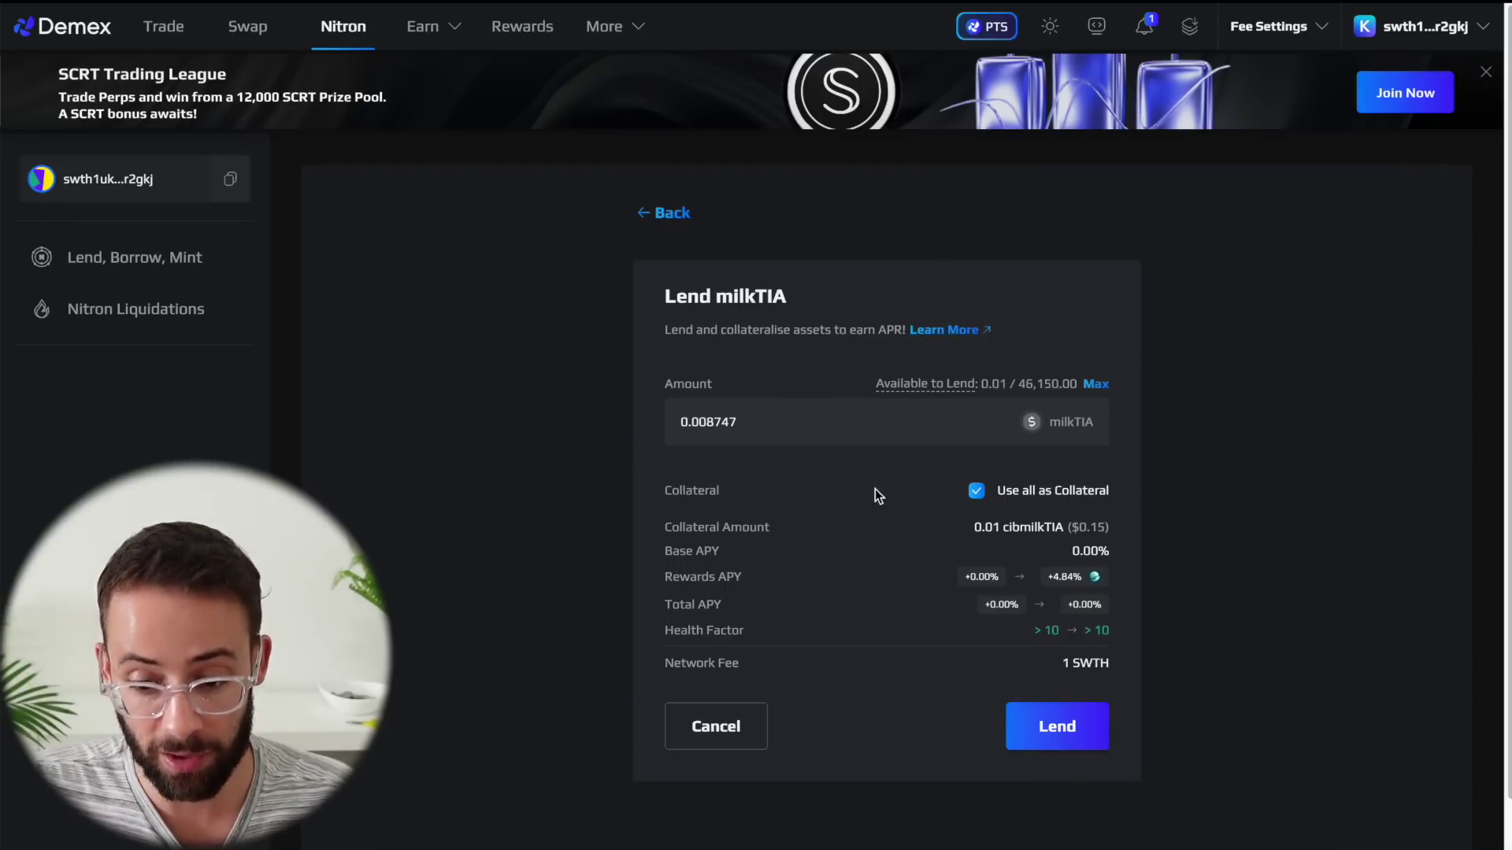
pyautogui.moveTo(1079, 581)
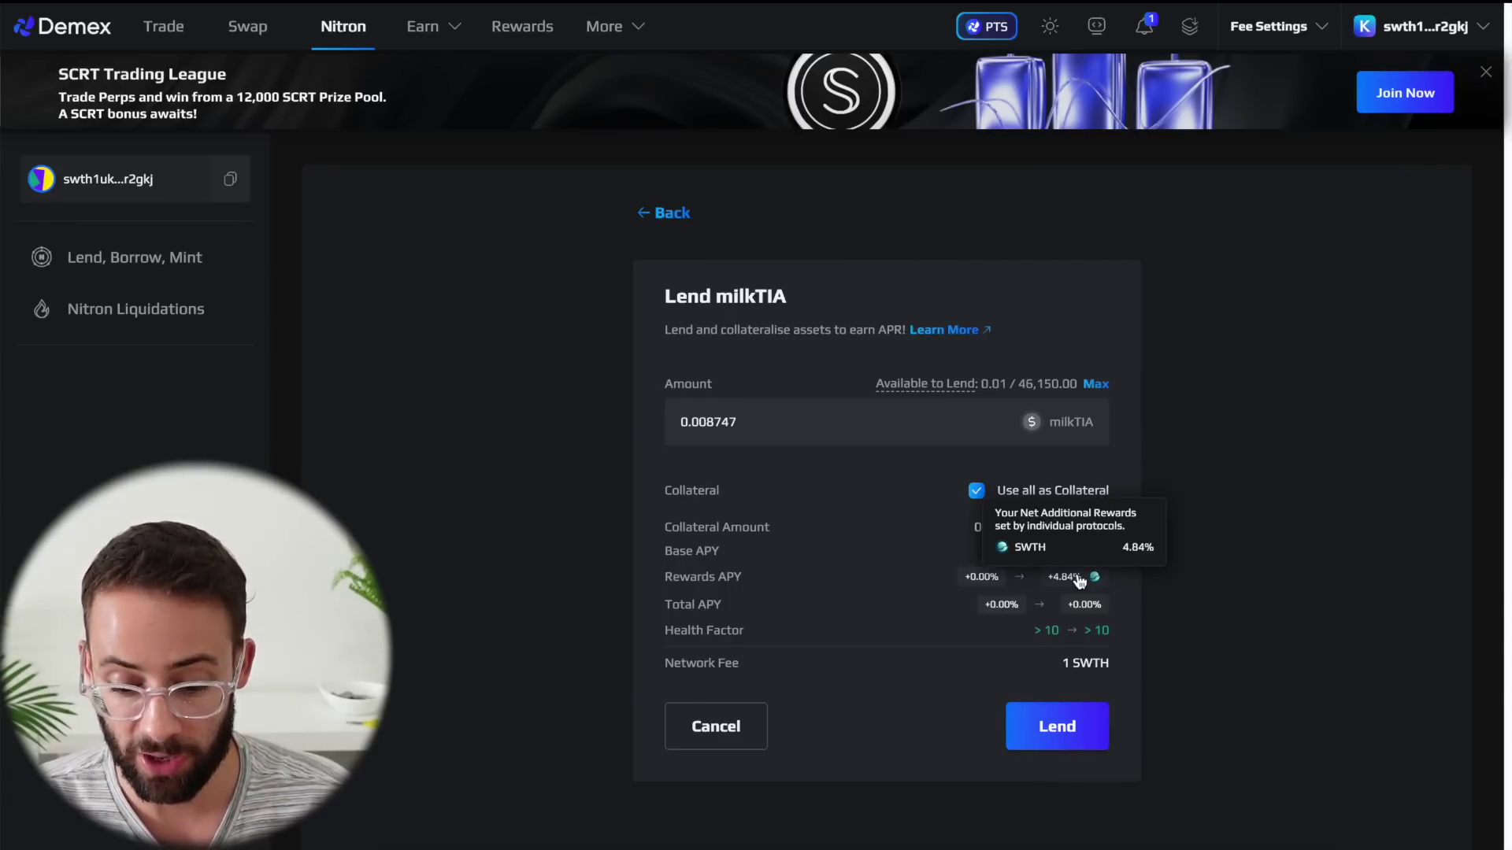